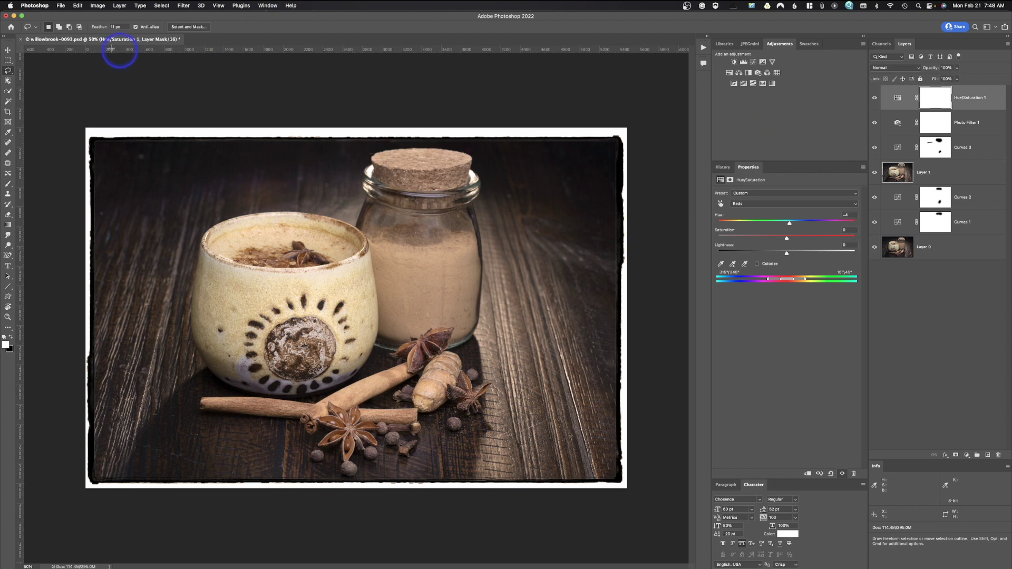
Turn on Zoom Clicked Point to Center in the Tools preferences.
{"action": "left_click", "coordinate": [35, 6]}
{"action": "mouse_move", "coordinate": [41, 34]}
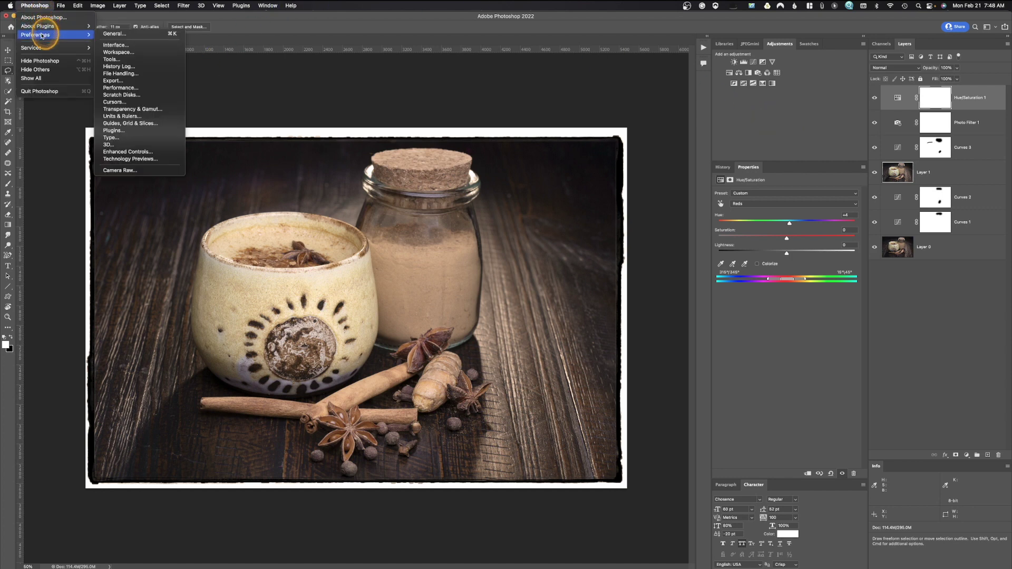
{"action": "mouse_move", "coordinate": [77, 5]}
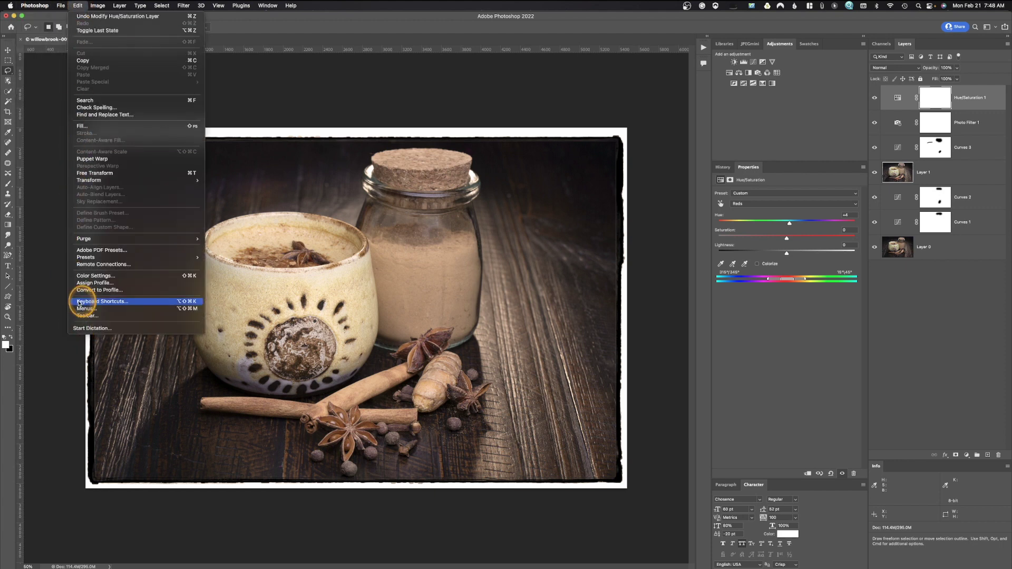
{"action": "mouse_move", "coordinate": [35, 6]}
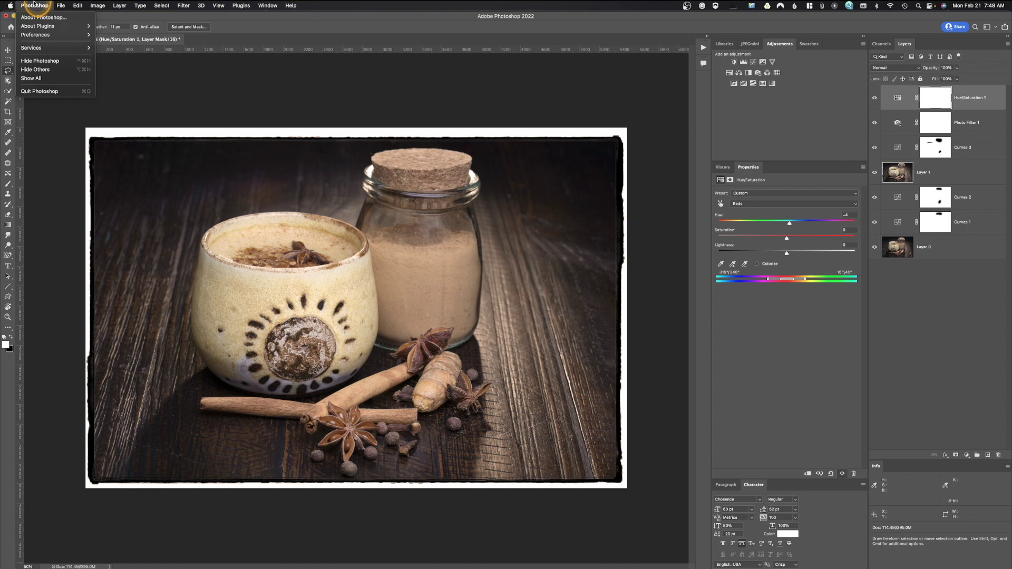
{"action": "left_click", "coordinate": [108, 36]}
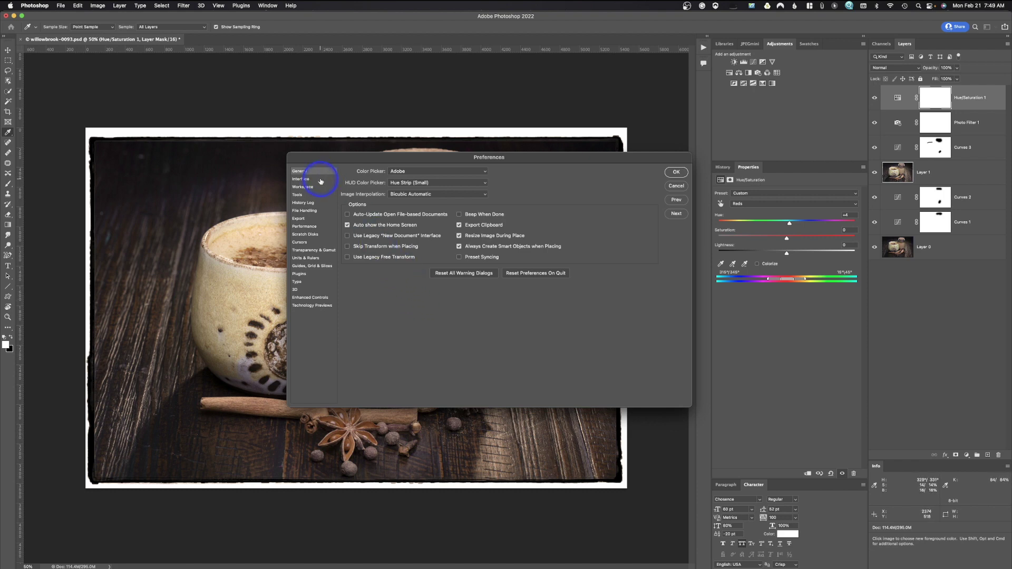
{"action": "left_click", "coordinate": [316, 194]}
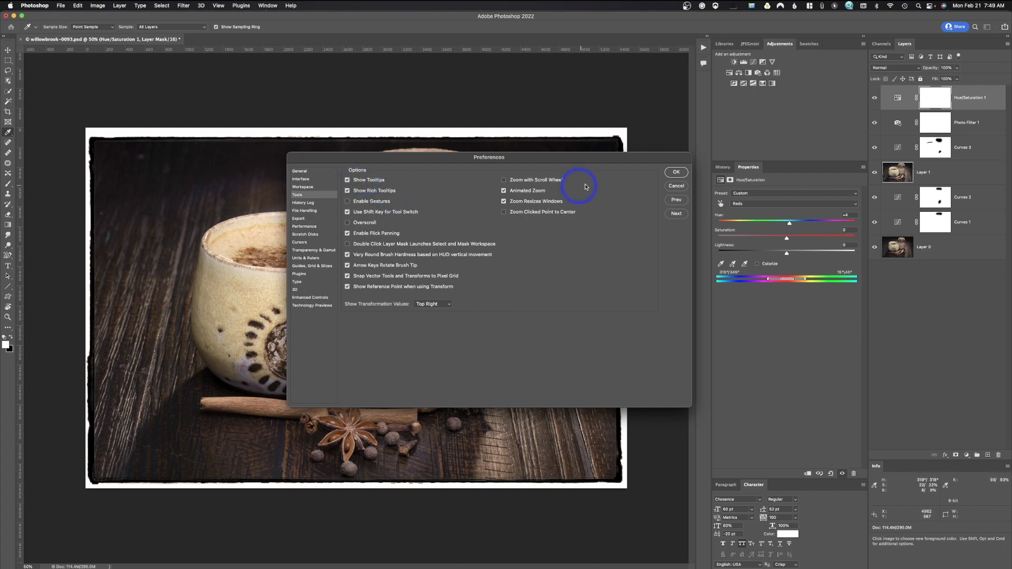
{"action": "left_click", "coordinate": [676, 172]}
{"action": "mouse_move", "coordinate": [1, 103]}
{"action": "left_click", "coordinate": [504, 212]}
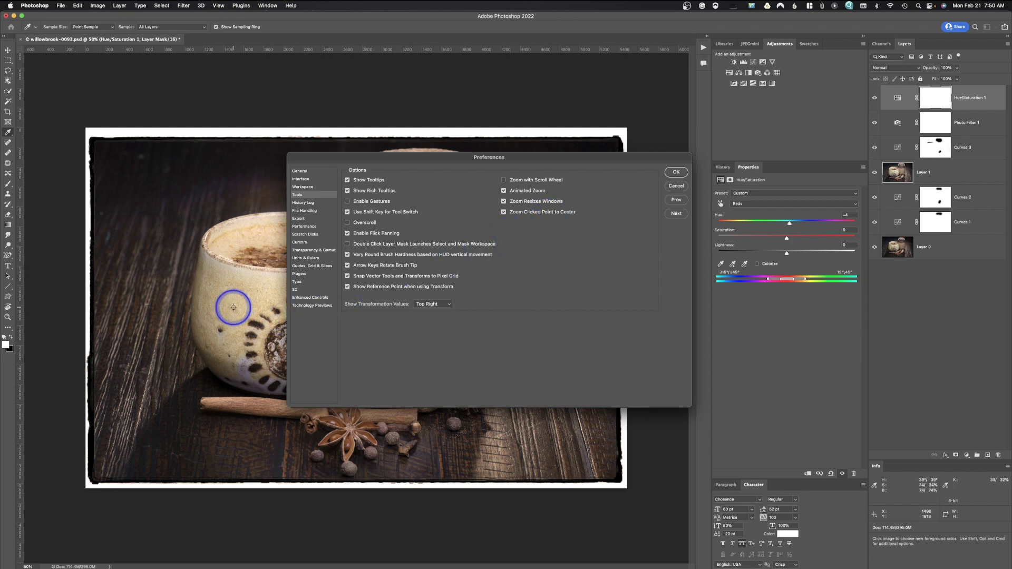
Show the Scratch Disks preferences and accept the preference changes.
{"action": "left_click", "coordinate": [311, 235]}
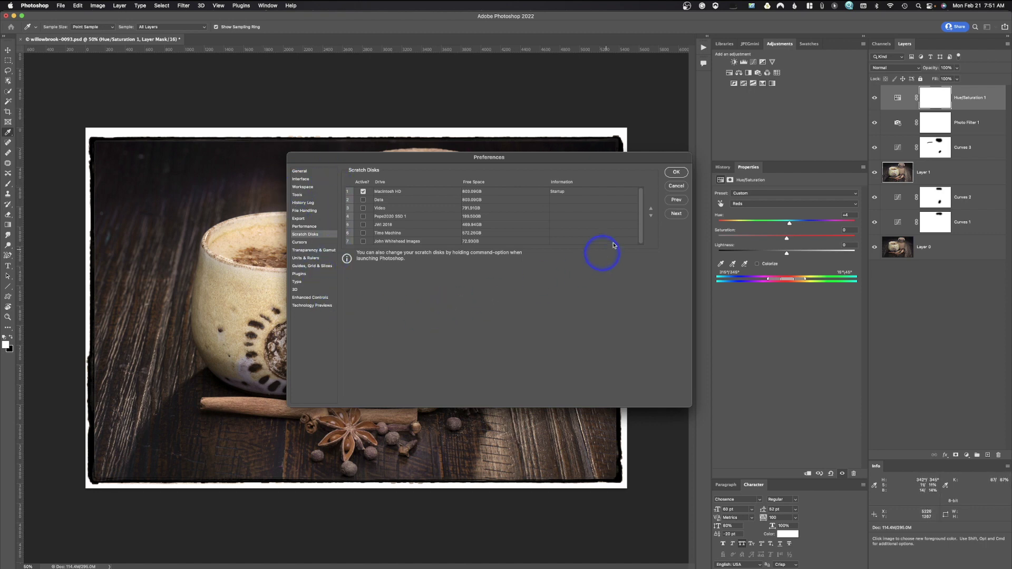
{"action": "left_click", "coordinate": [677, 172]}
{"action": "key", "text": "l"}
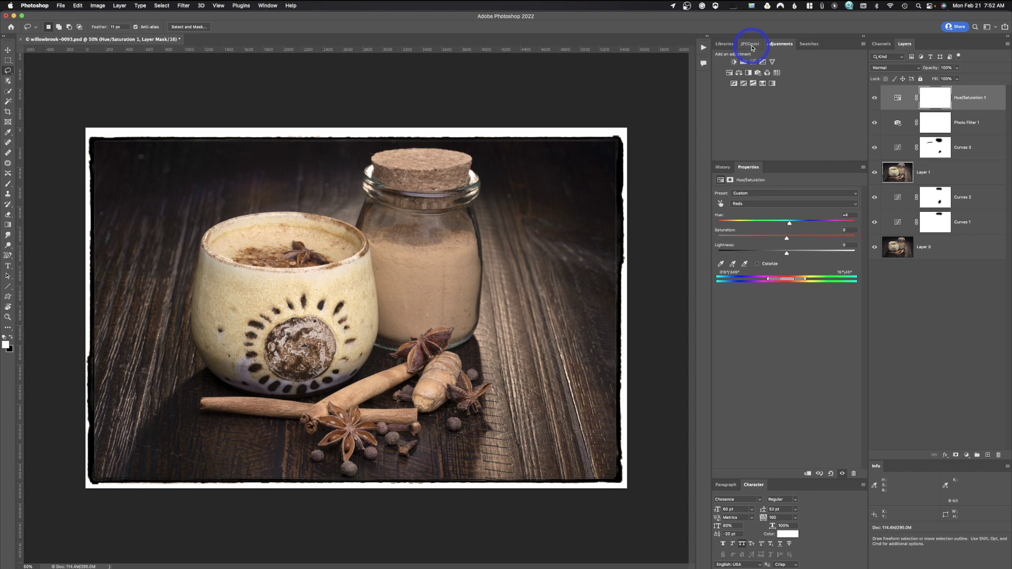
Switch to the Photography workspace.
{"action": "left_click", "coordinate": [988, 29]}
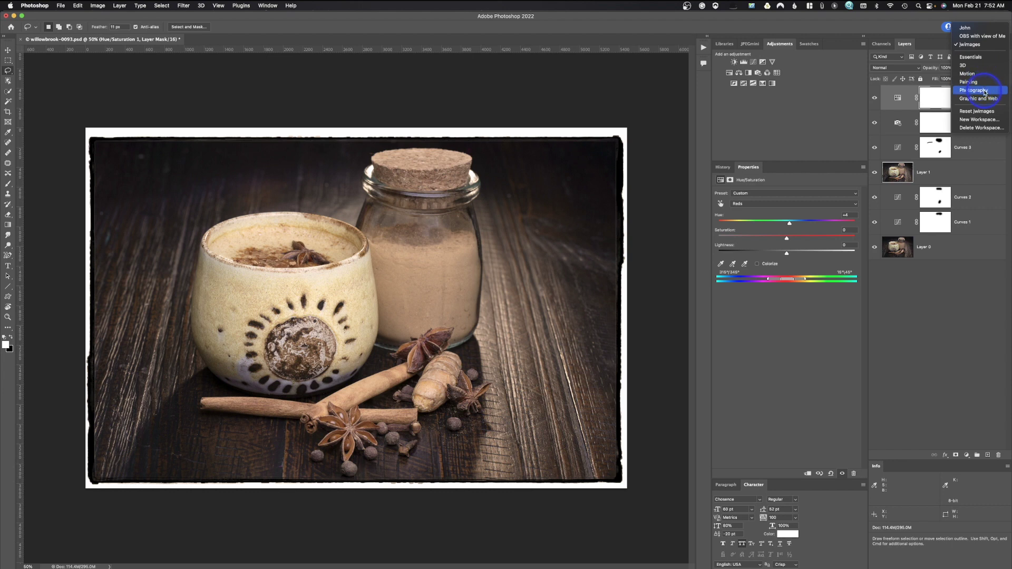
{"action": "left_click", "coordinate": [974, 90]}
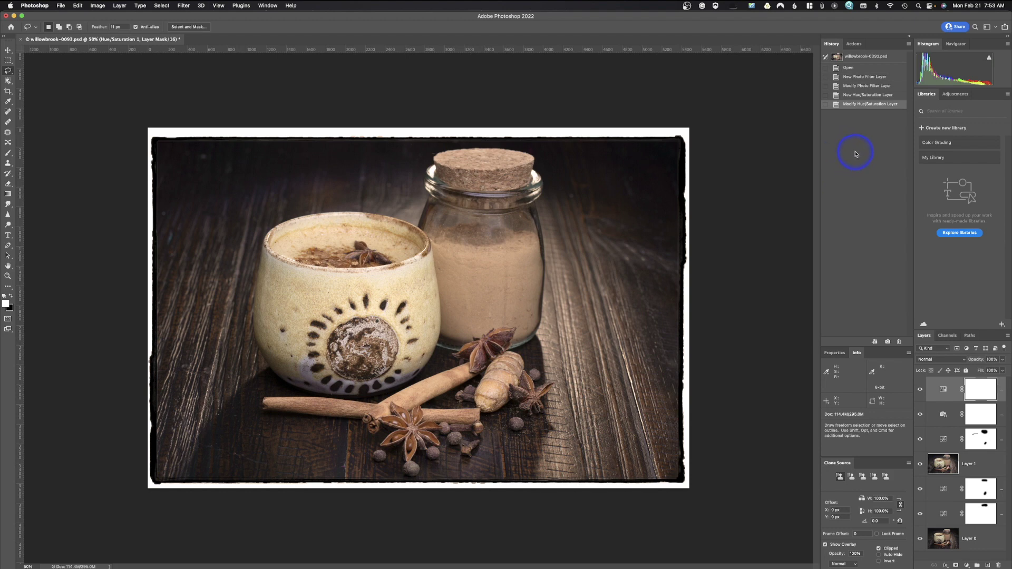
Collapse the panel column holding History and Info to icons, briefly open the Info panel from it, and expand the column again.
{"action": "left_click", "coordinate": [909, 39]}
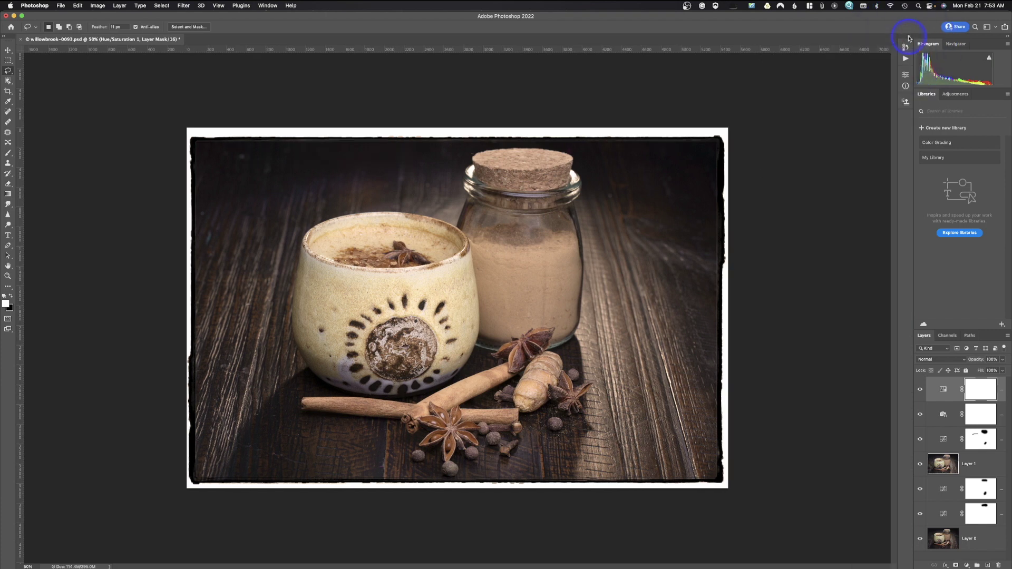
{"action": "left_click", "coordinate": [908, 37]}
{"action": "left_click", "coordinate": [904, 37]}
{"action": "left_click", "coordinate": [907, 87]}
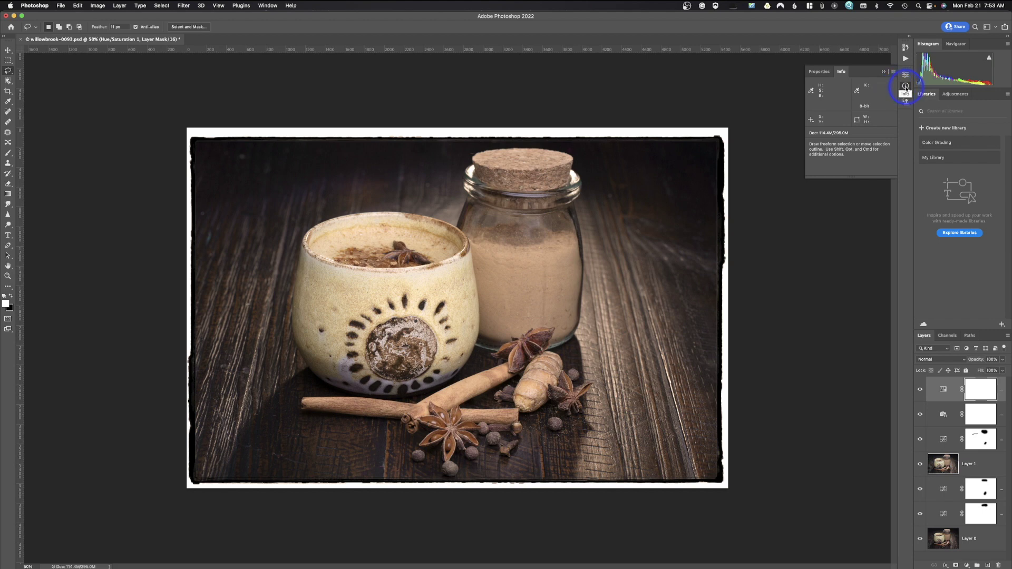
{"action": "left_click", "coordinate": [907, 87]}
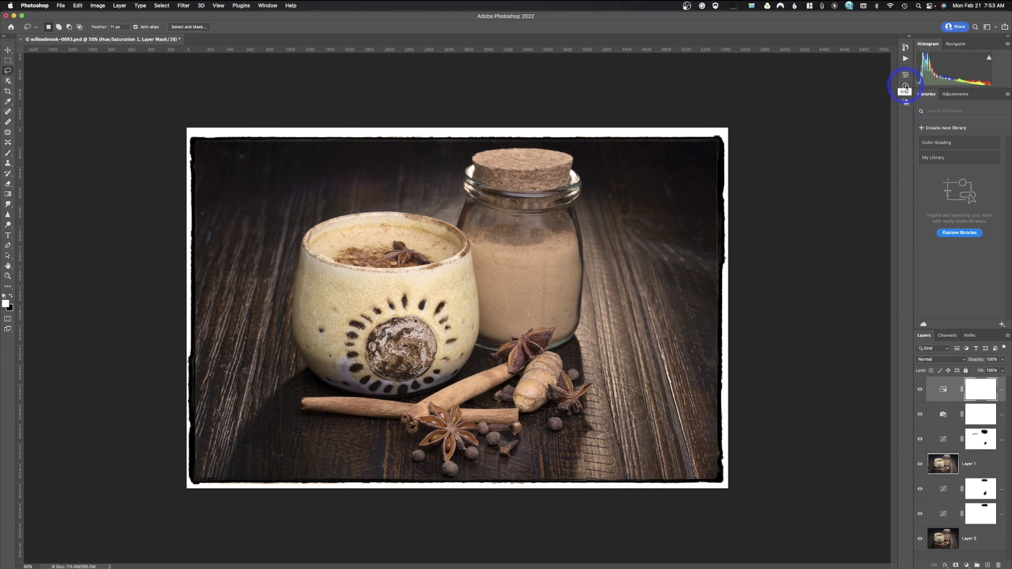
{"action": "left_click", "coordinate": [906, 87]}
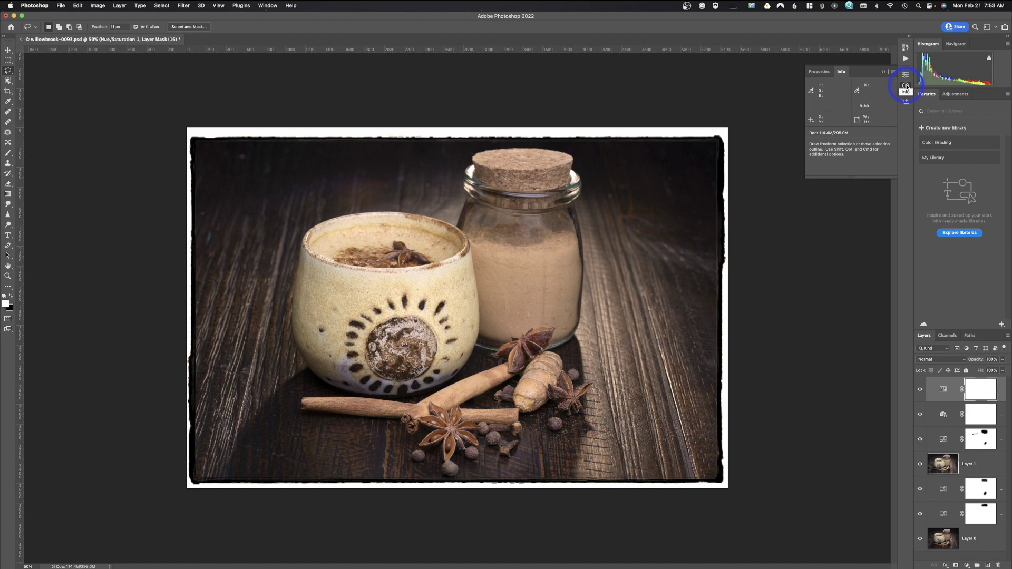
{"action": "left_click", "coordinate": [906, 87]}
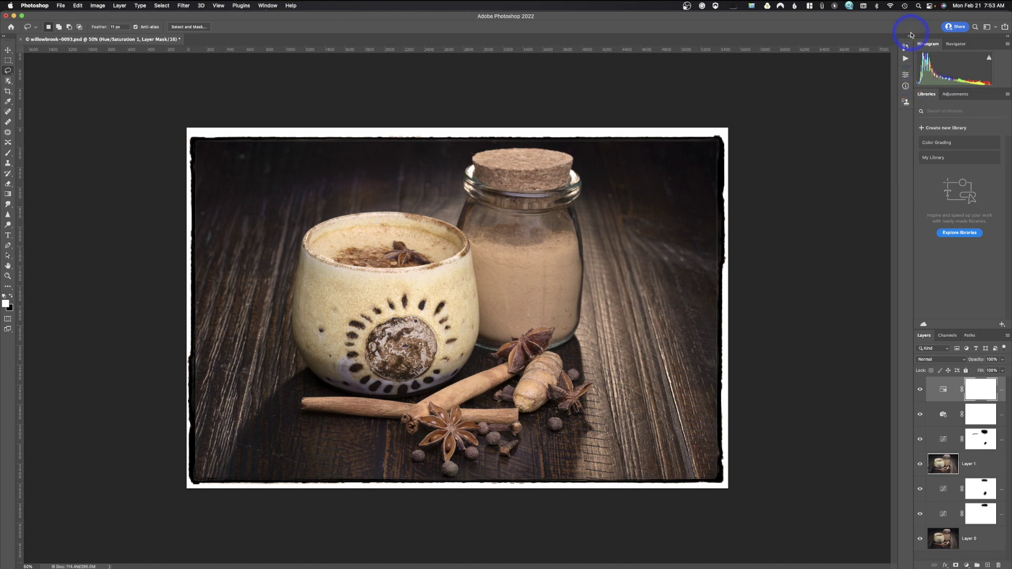
{"action": "left_click", "coordinate": [910, 36]}
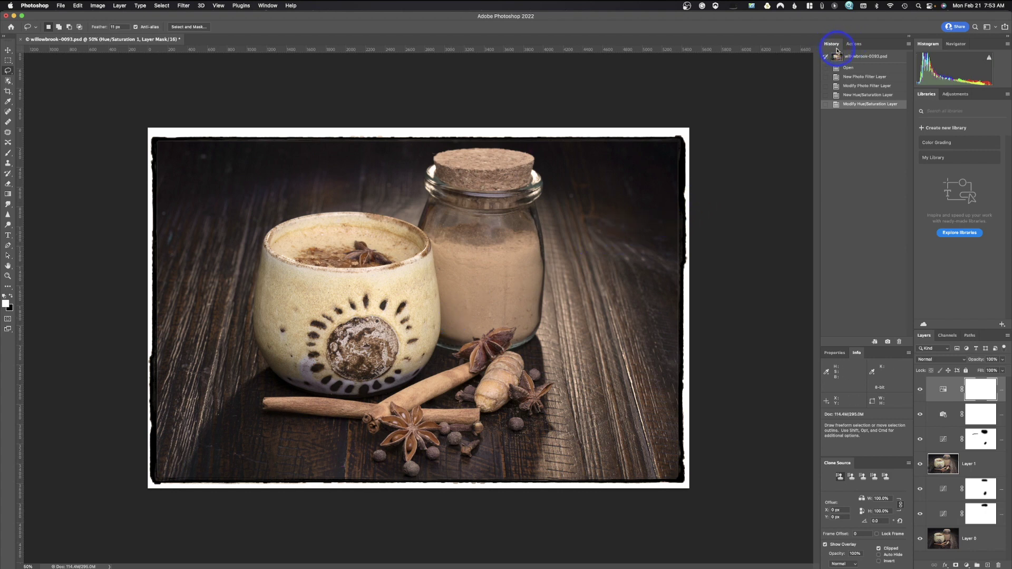
Look at the Actions panel and return to the History panel in the same group.
{"action": "left_click", "coordinate": [855, 45]}
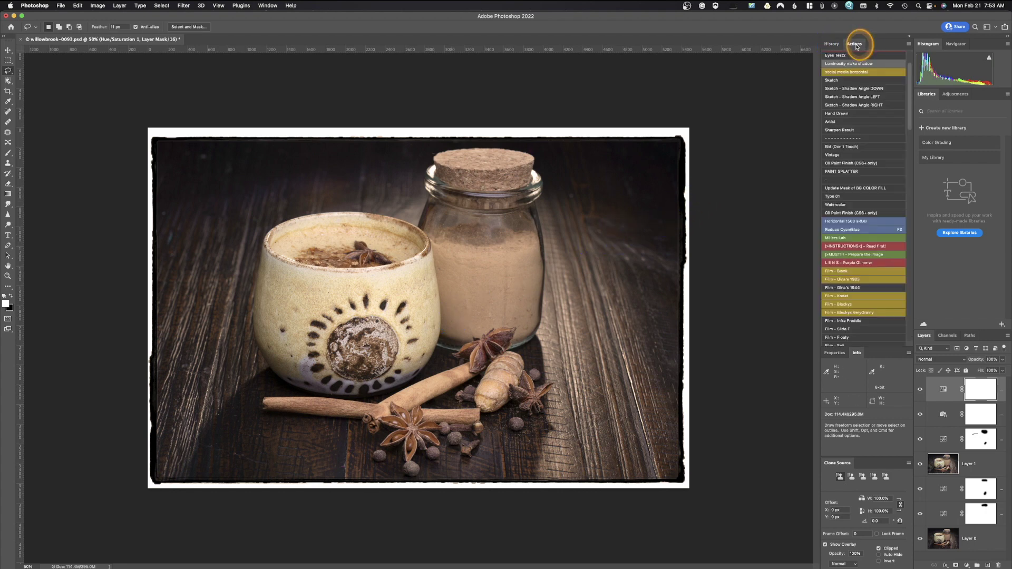
{"action": "left_click", "coordinate": [833, 45]}
{"action": "left_click", "coordinate": [853, 45]}
{"action": "left_click", "coordinate": [844, 44]}
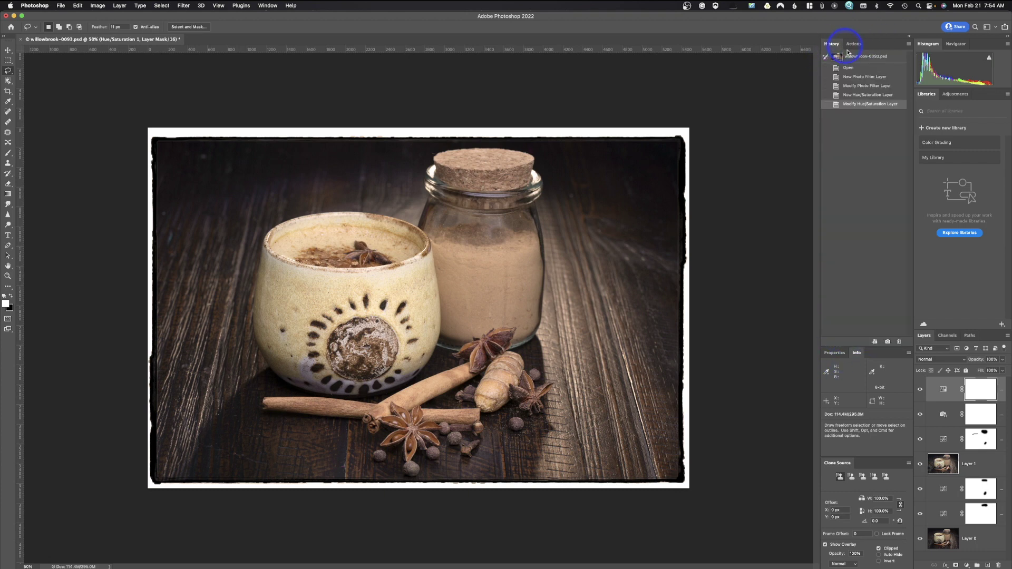
Move the Info panel into the group with History and Actions, and bring History back to the front.
{"action": "left_click_drag", "start_coordinate": [857, 353], "coordinate": [888, 42]}
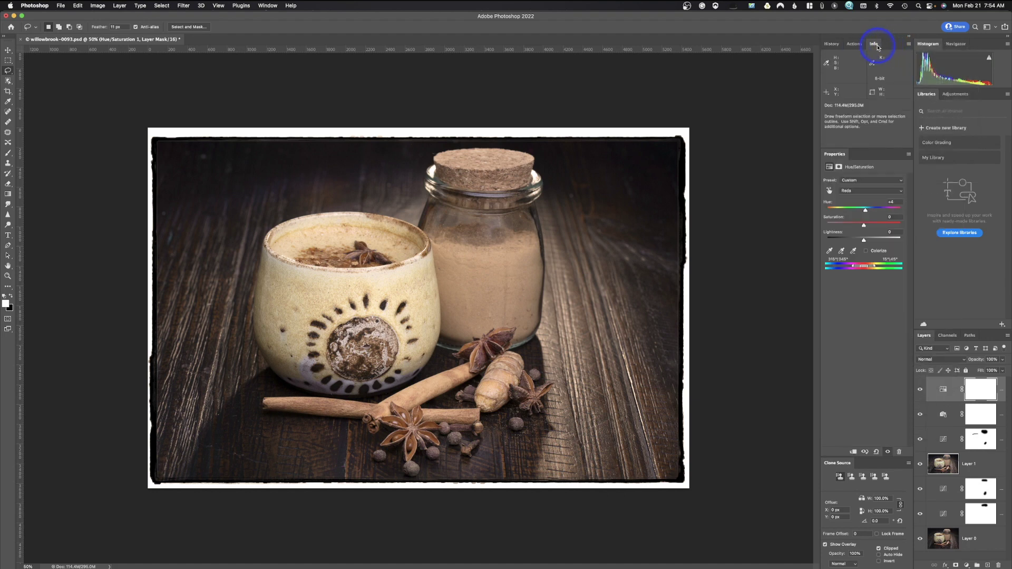
{"action": "left_click", "coordinate": [857, 43]}
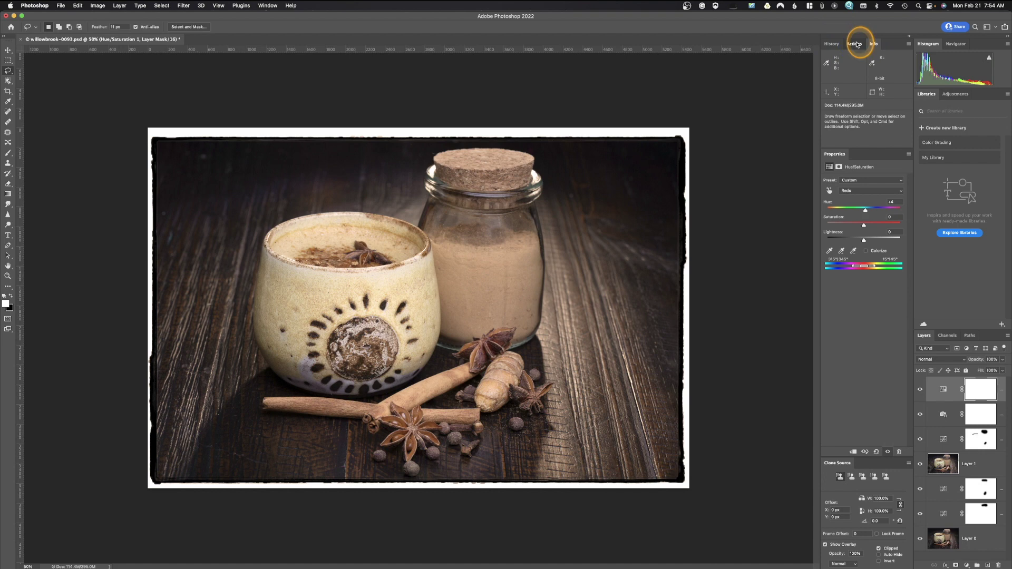
{"action": "left_click", "coordinate": [836, 44]}
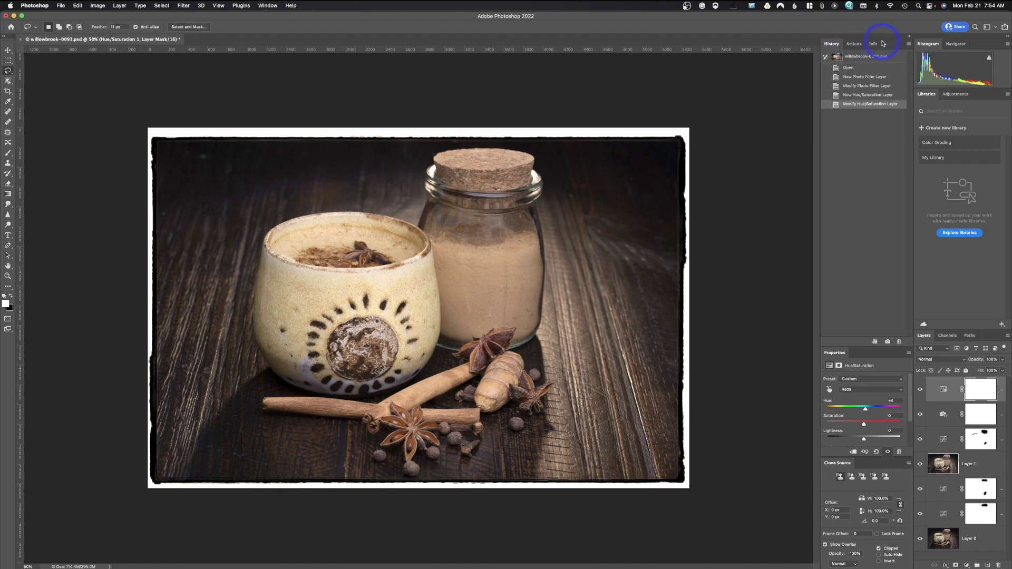
Separate the Info panel into its own group between History and Properties, and close it.
{"action": "left_click_drag", "start_coordinate": [874, 46], "coordinate": [842, 348]}
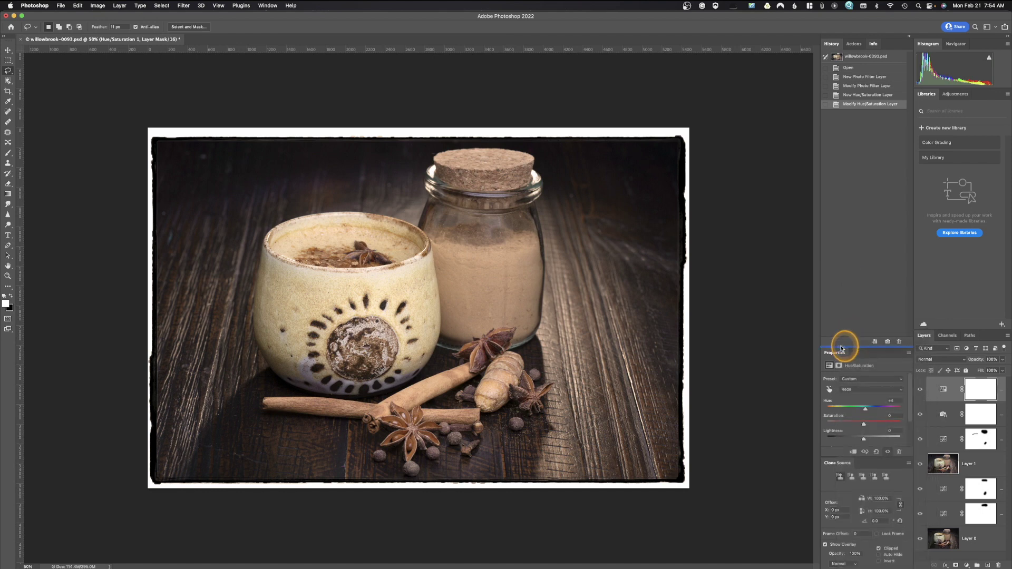
{"action": "left_click_drag", "start_coordinate": [842, 348], "coordinate": [842, 348]}
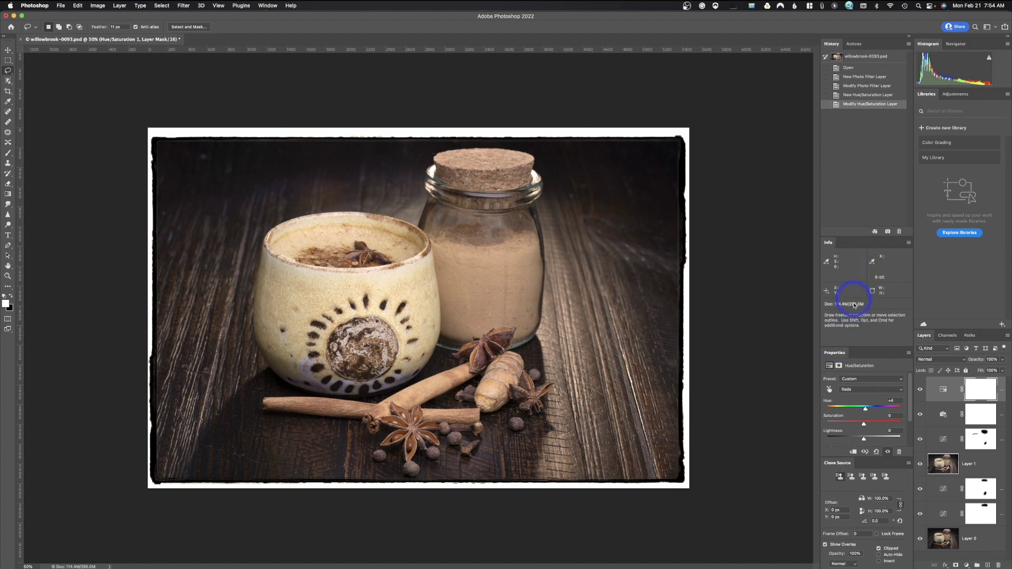
{"action": "left_click", "coordinate": [909, 244]}
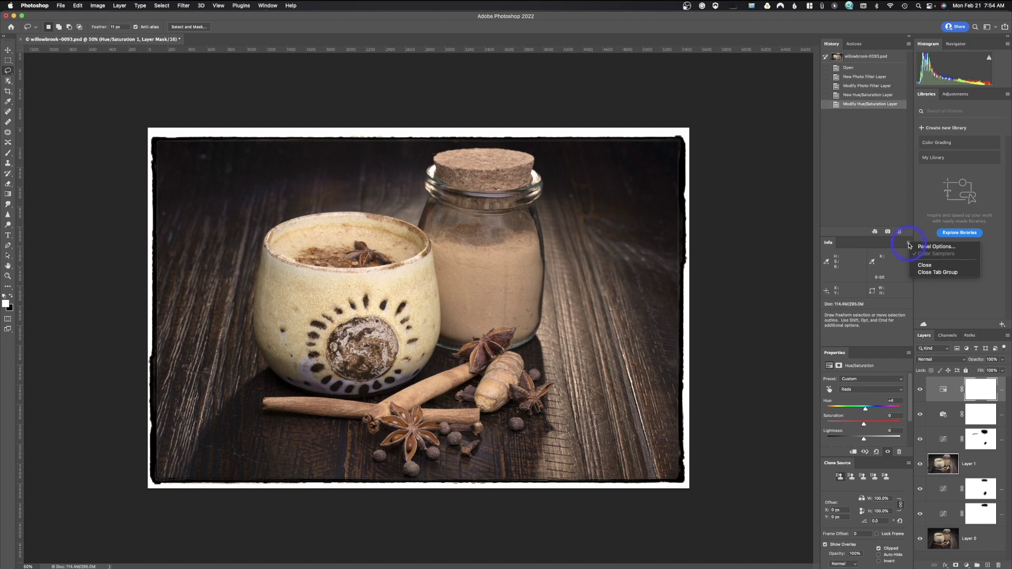
{"action": "left_click", "coordinate": [924, 265]}
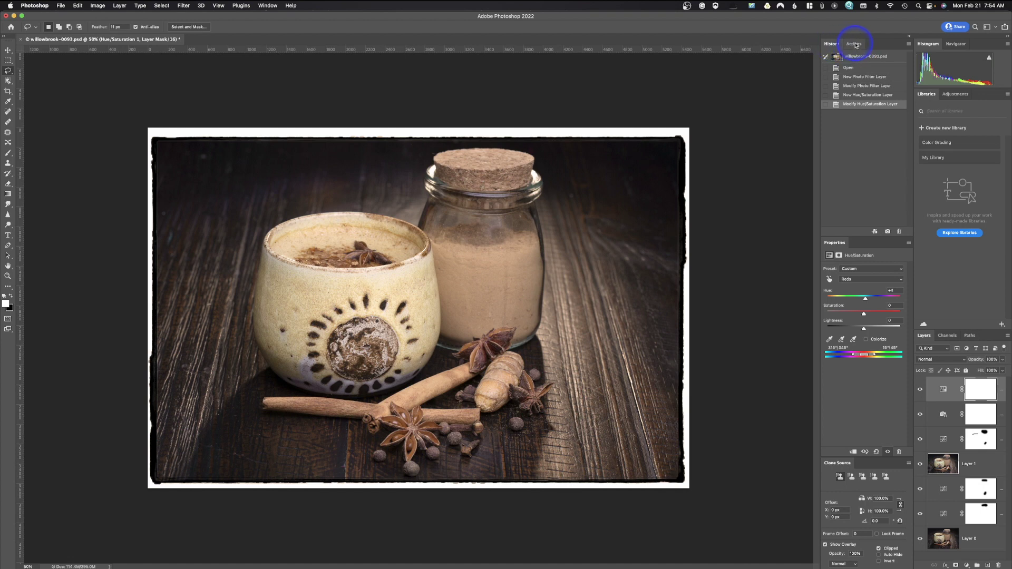
Shorten the History and Actions group to give Properties more height, and show the Actions panel.
{"action": "left_click", "coordinate": [909, 45]}
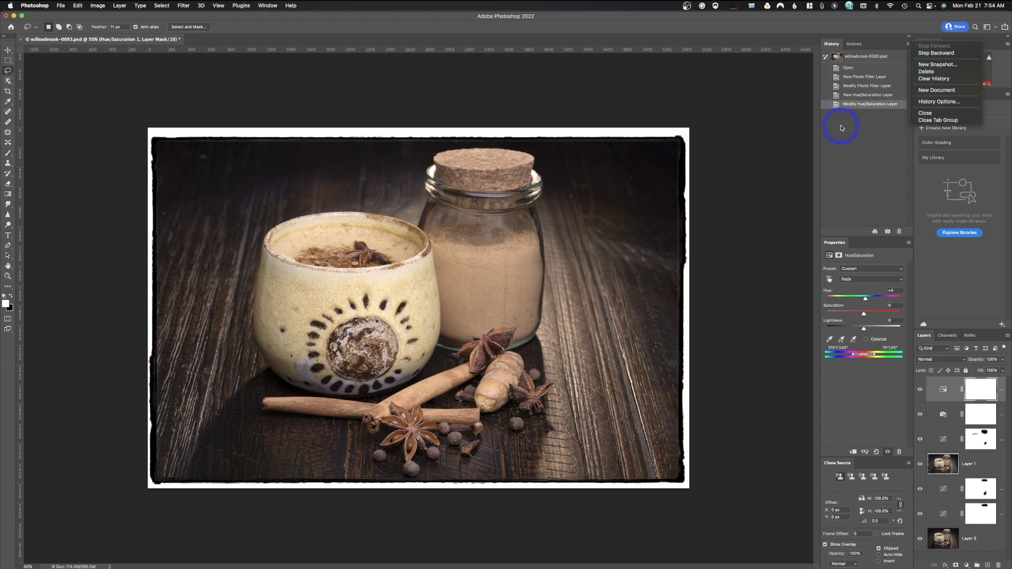
{"action": "left_click", "coordinate": [861, 127]}
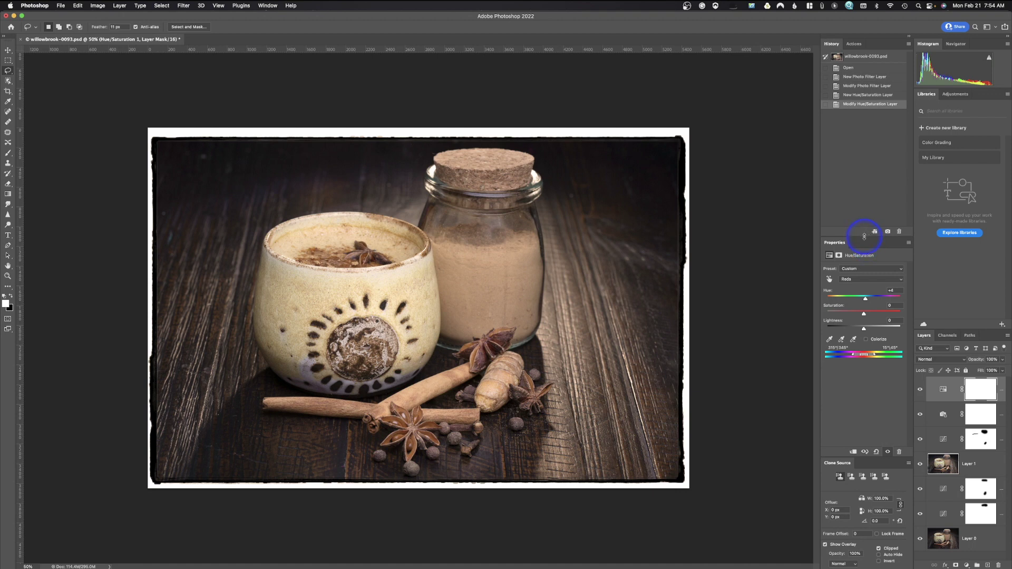
{"action": "left_click_drag", "start_coordinate": [864, 236], "coordinate": [864, 236]}
{"action": "left_click_drag", "start_coordinate": [864, 236], "coordinate": [866, 165]}
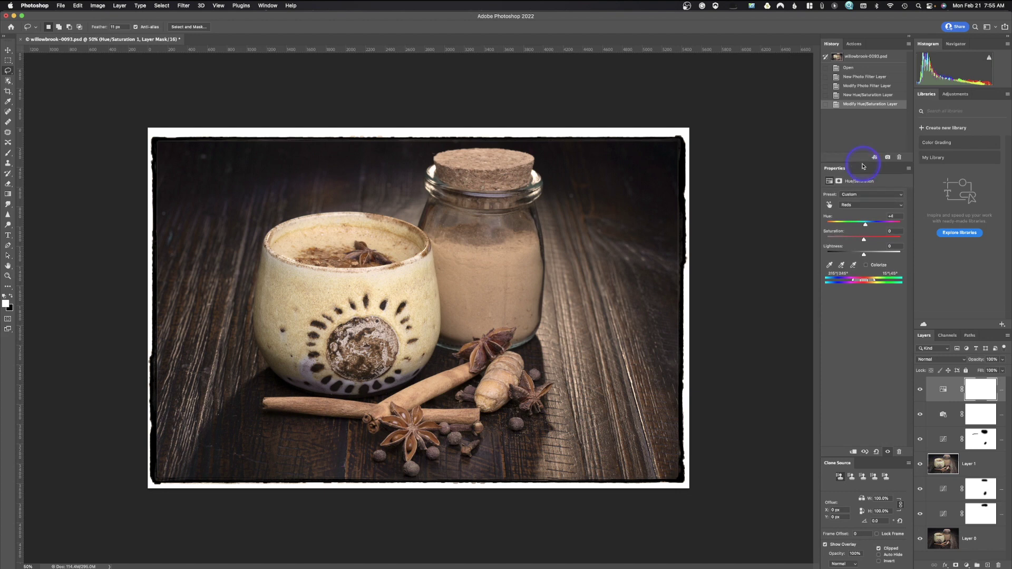
{"action": "left_click", "coordinate": [855, 44]}
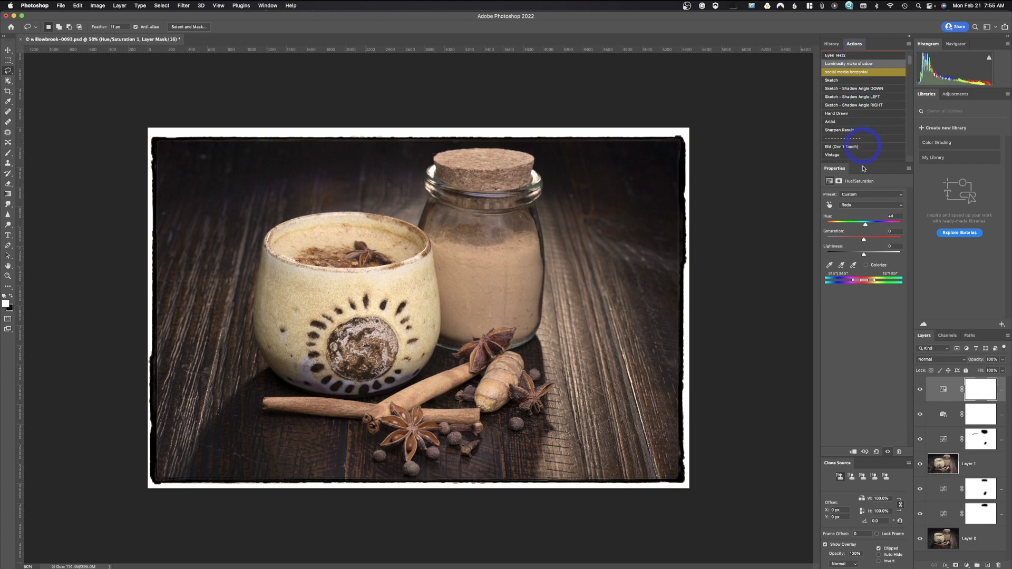
Show the Adjustments panel and extend the Layers panel up to just below the adjustment icons.
{"action": "left_click", "coordinate": [268, 5]}
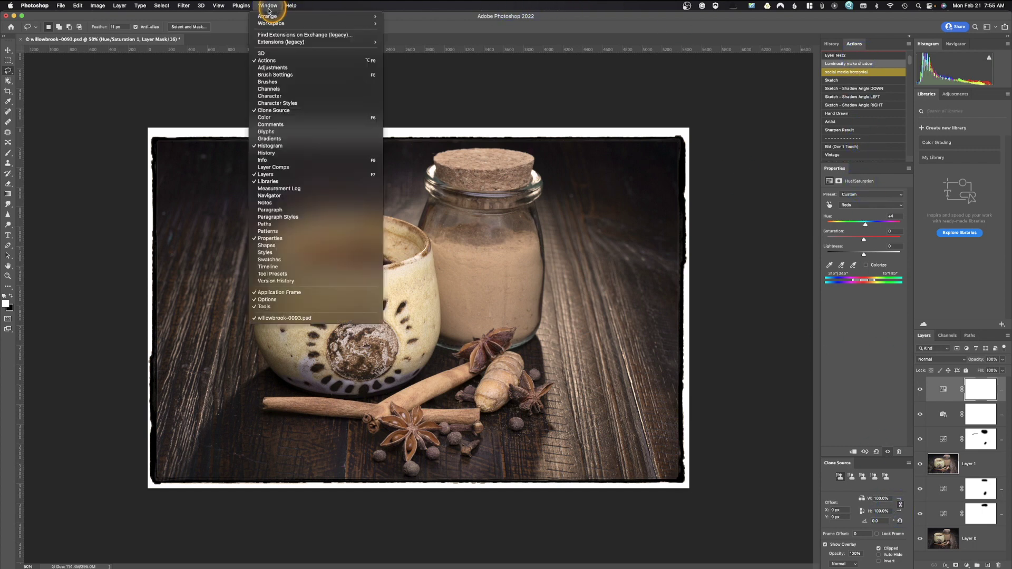
{"action": "left_click", "coordinate": [277, 68]}
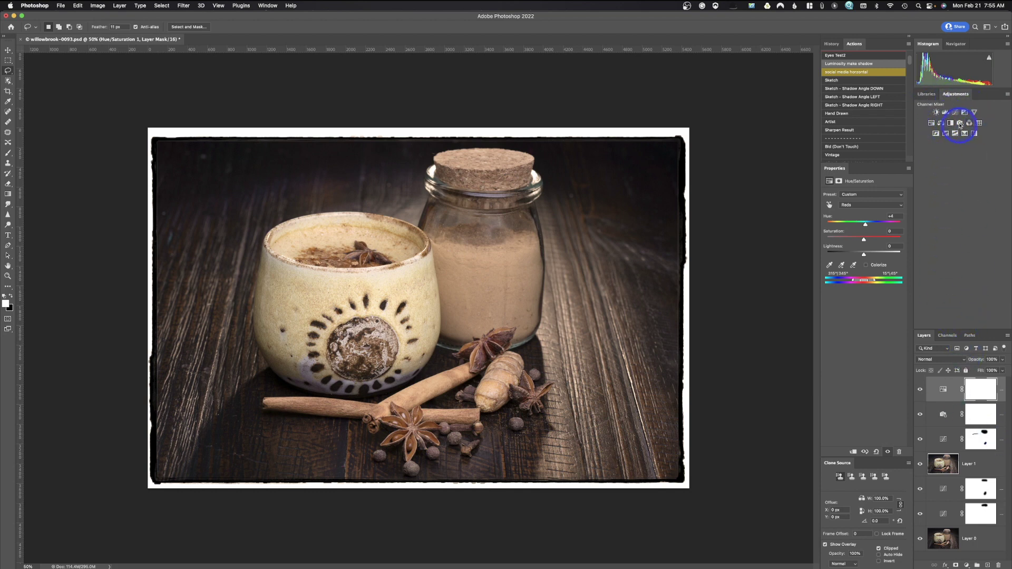
{"action": "left_click_drag", "start_coordinate": [967, 330], "coordinate": [968, 147]}
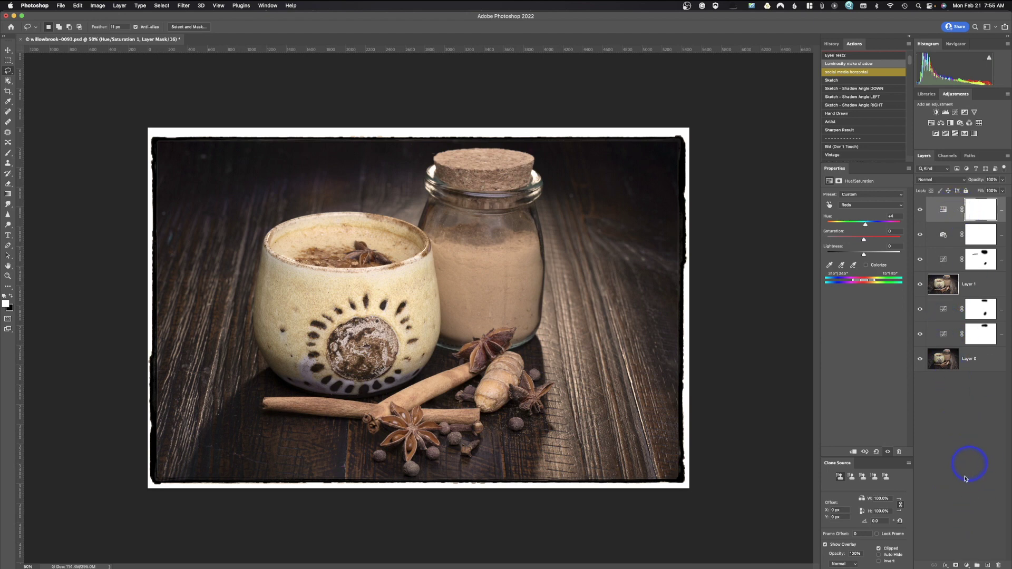
Try the layer list with no thumbnails and settle on small thumbnails.
{"action": "right_click", "coordinate": [943, 213]}
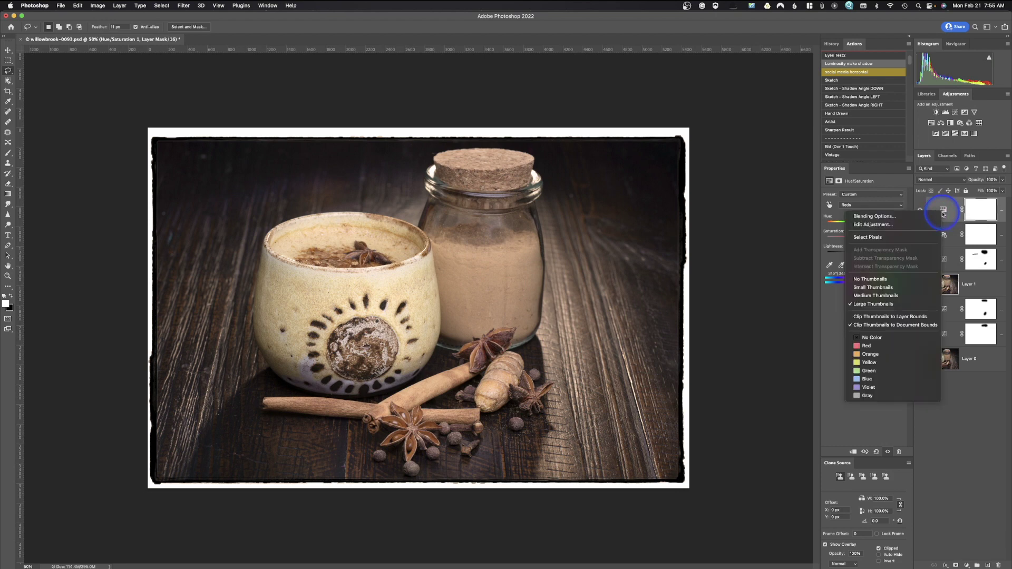
{"action": "left_click", "coordinate": [900, 280]}
{"action": "right_click", "coordinate": [951, 199]}
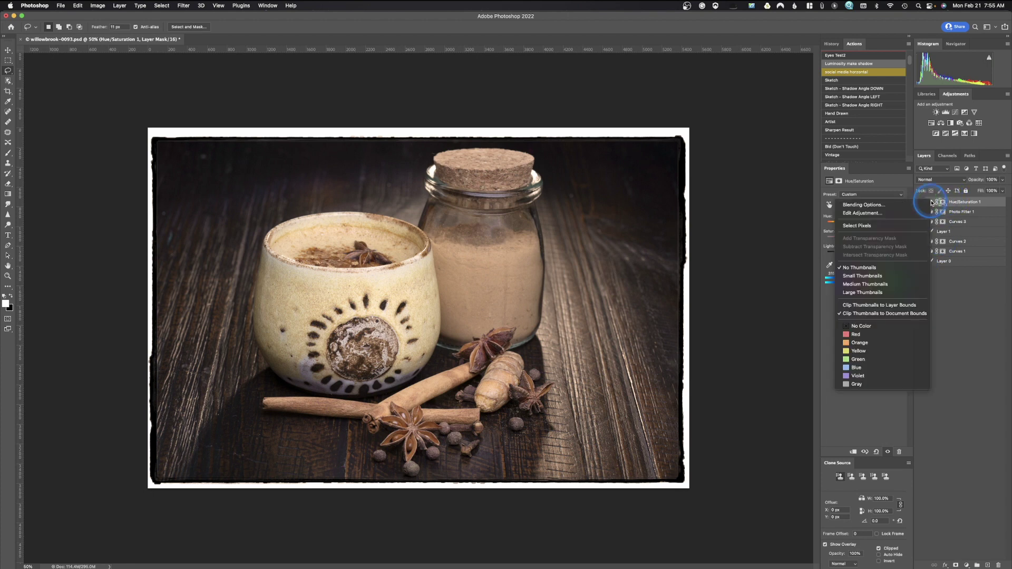
{"action": "left_click", "coordinate": [884, 277]}
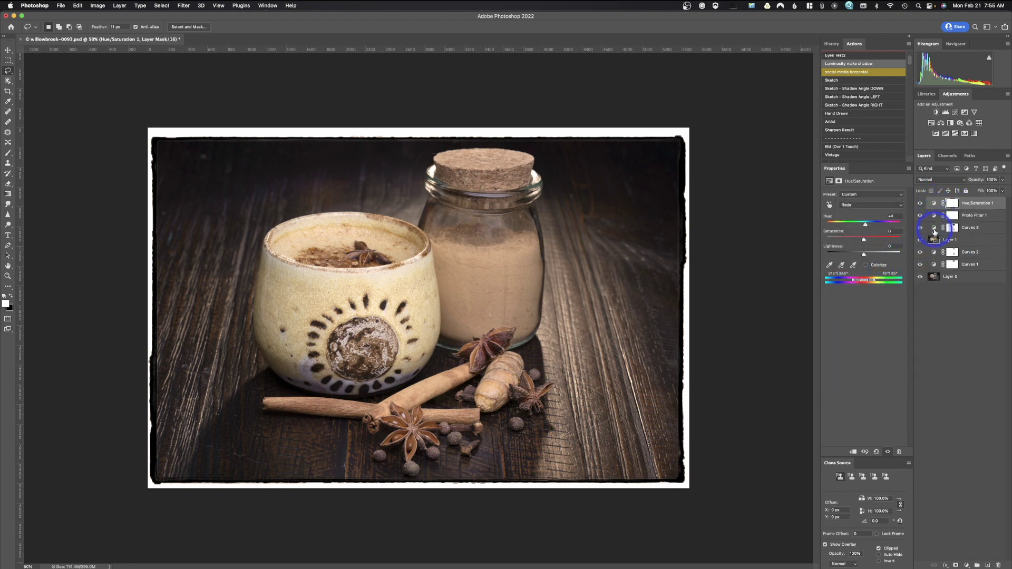
Try medium thumbnails in the layer list and settle on large thumbnails.
{"action": "right_click", "coordinate": [934, 205]}
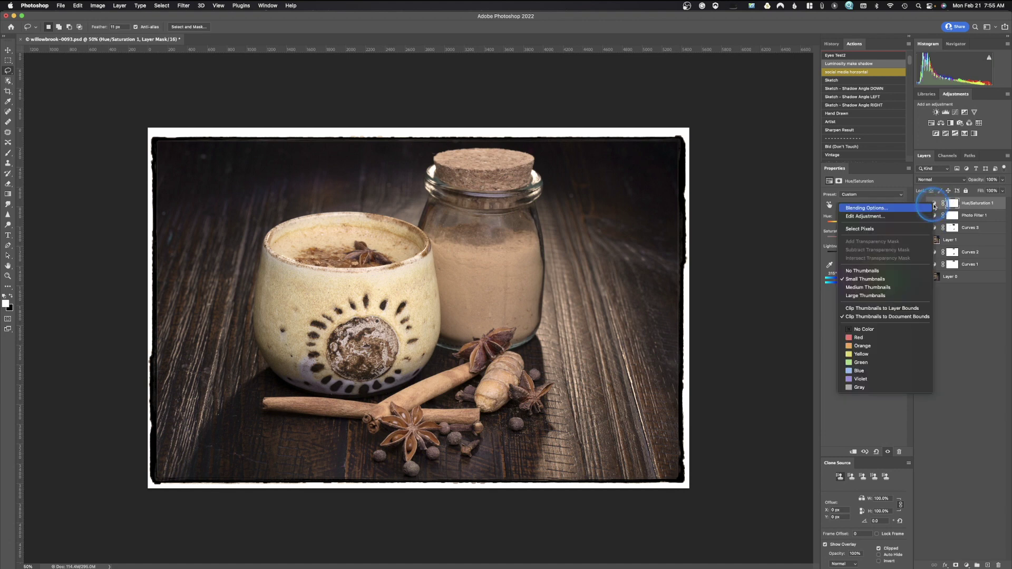
{"action": "left_click", "coordinate": [898, 292]}
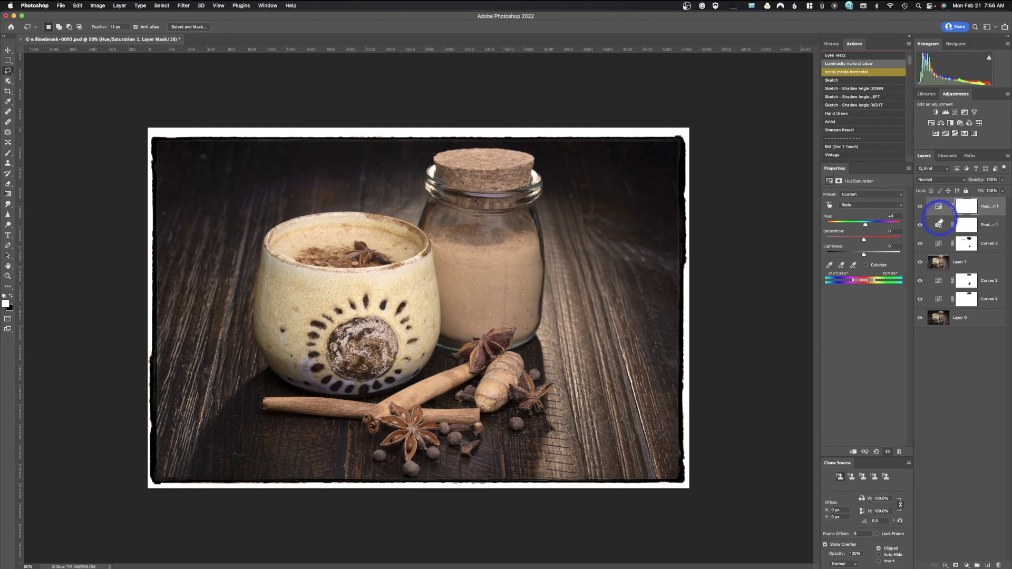
{"action": "right_click", "coordinate": [939, 211]}
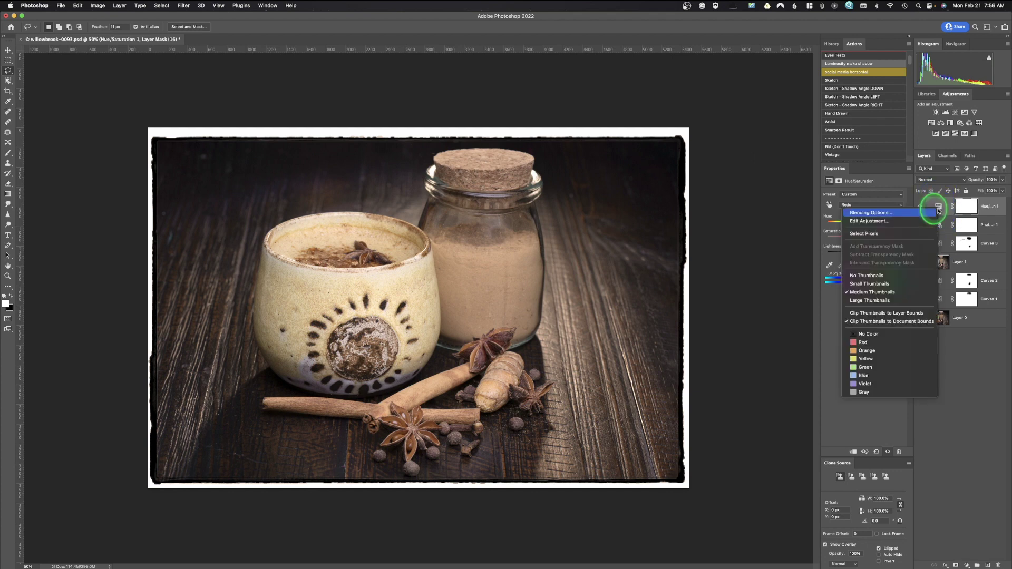
{"action": "left_click", "coordinate": [900, 301]}
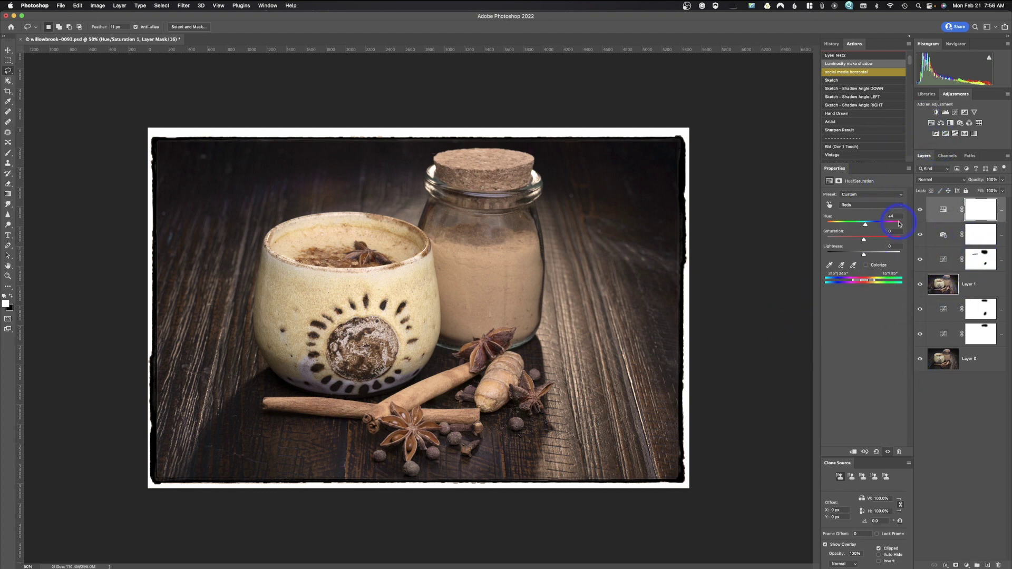
Open the settings for creating a new workspace from the current panel layout.
{"action": "left_click", "coordinate": [996, 29]}
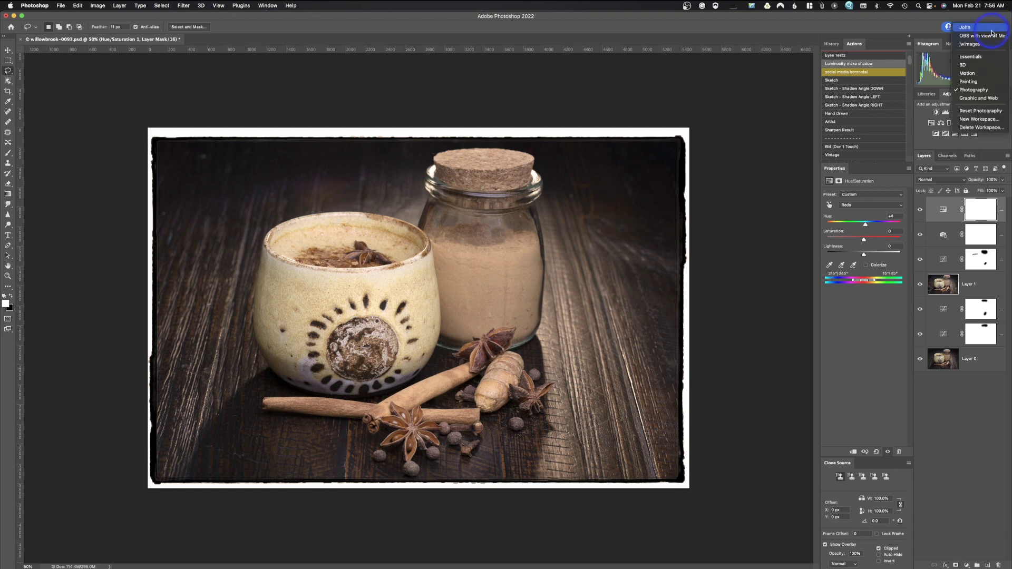
{"action": "left_click", "coordinate": [978, 121]}
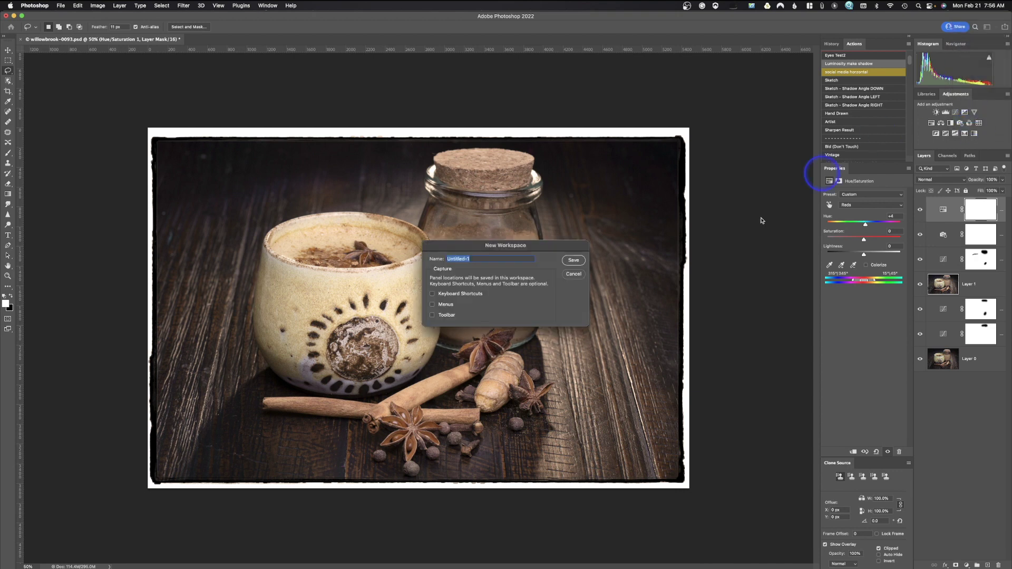
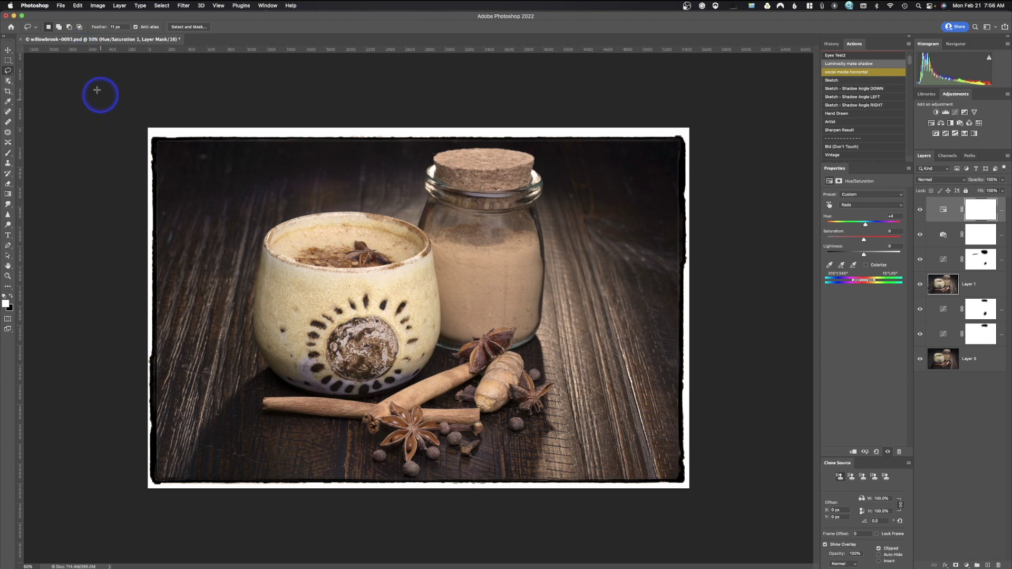
Open the toolbar customization, switch the display of the extra tools off and back on, and accept it.
{"action": "left_click", "coordinate": [78, 6]}
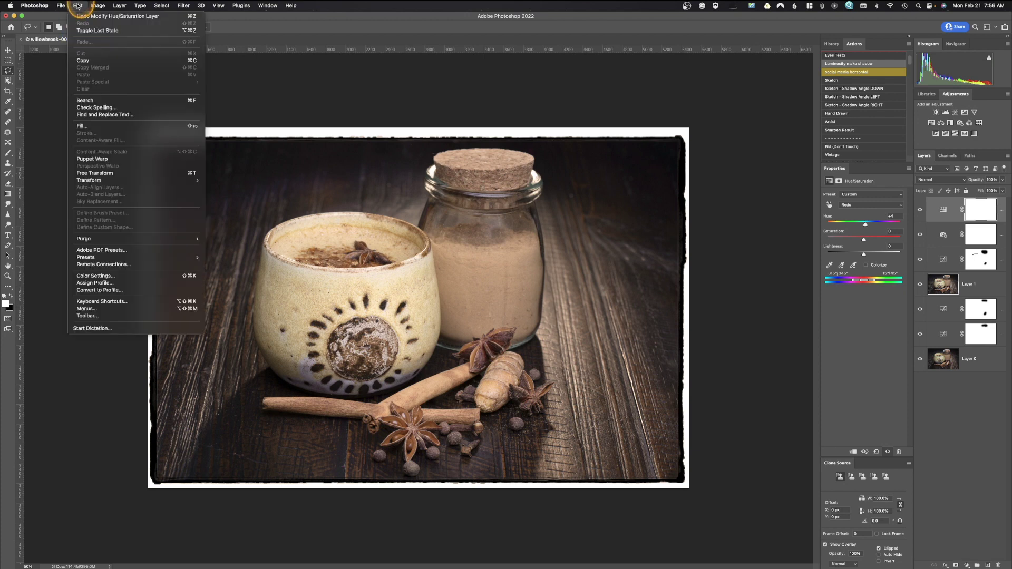
{"action": "left_click", "coordinate": [100, 319]}
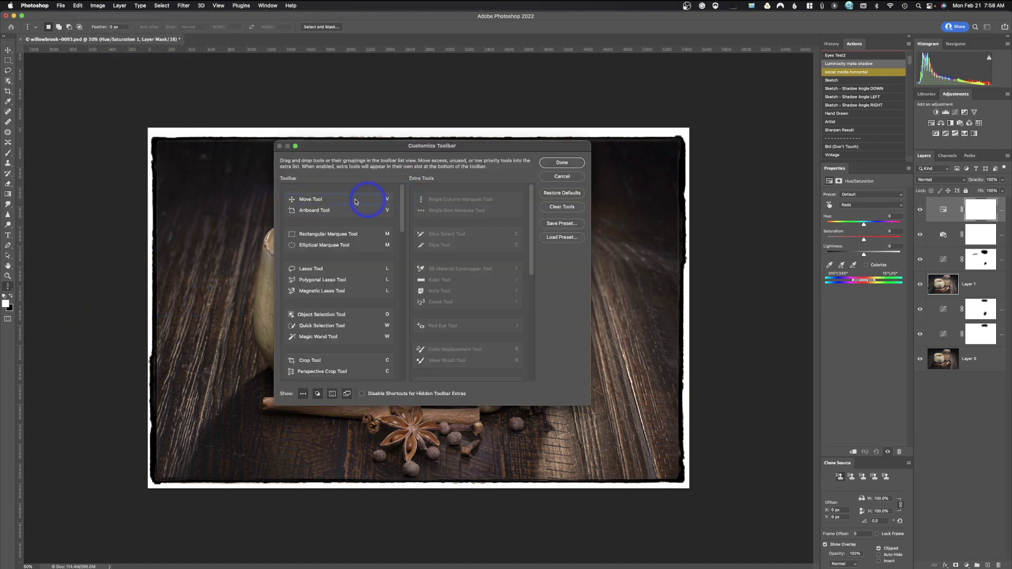
{"action": "mouse_move", "coordinate": [402, 201]}
{"action": "left_mouse_down"}
{"action": "mouse_move", "coordinate": [407, 373]}
{"action": "mouse_move", "coordinate": [407, 180]}
{"action": "left_mouse_up"}
{"action": "left_click_drag", "start_coordinate": [472, 286], "coordinate": [398, 354]}
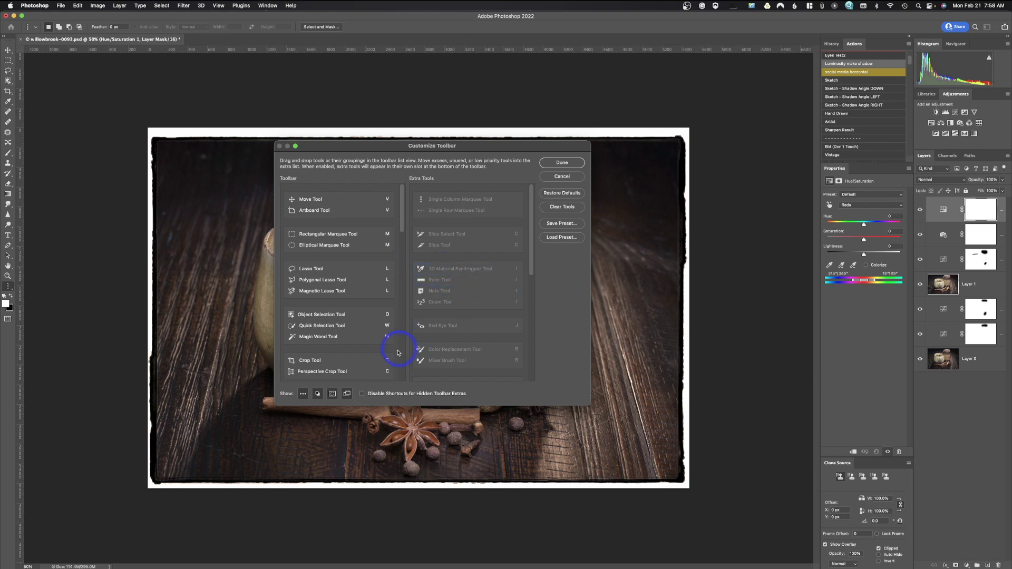
{"action": "left_click", "coordinate": [303, 394]}
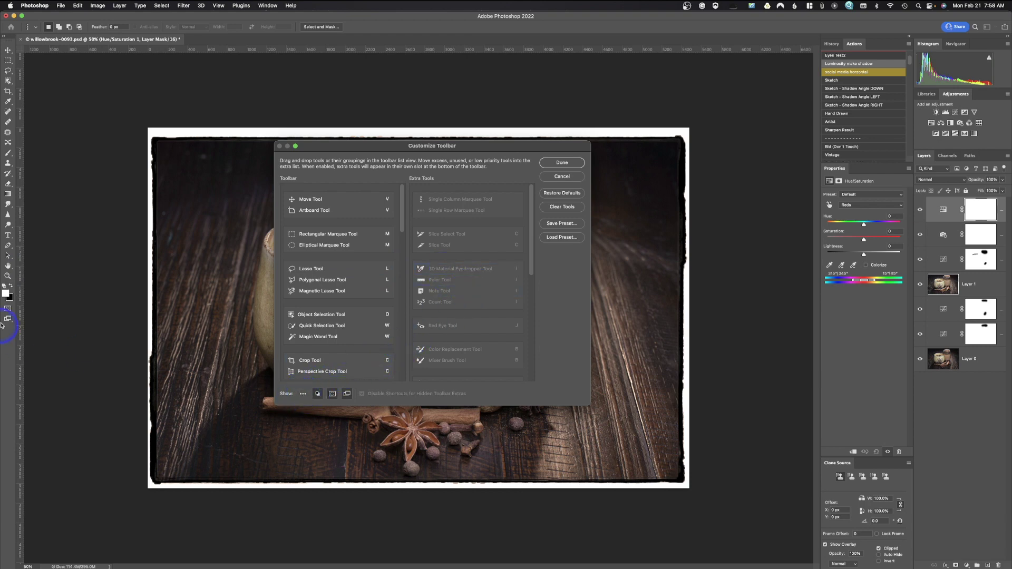
{"action": "left_click", "coordinate": [303, 395]}
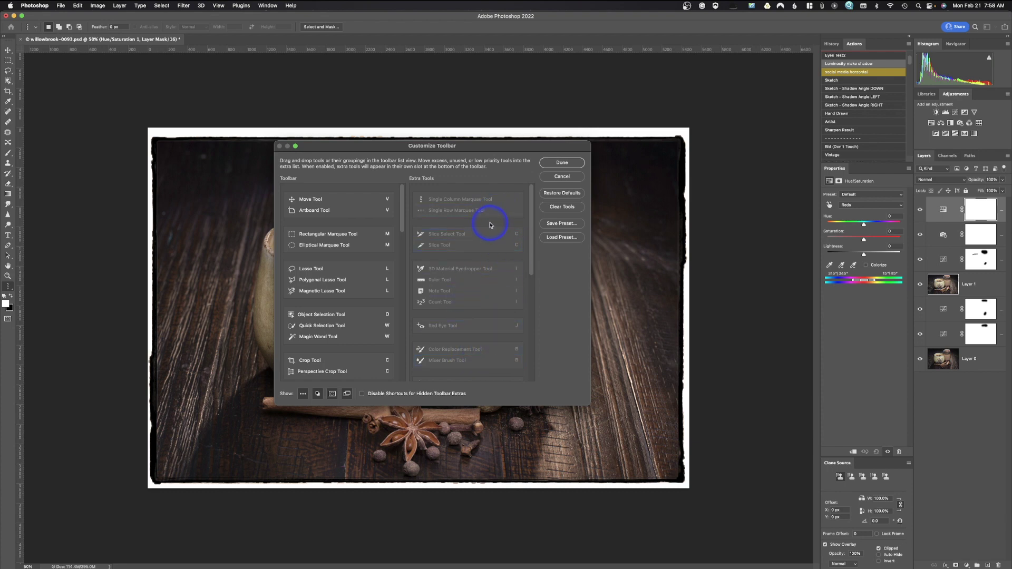
{"action": "left_click", "coordinate": [562, 162]}
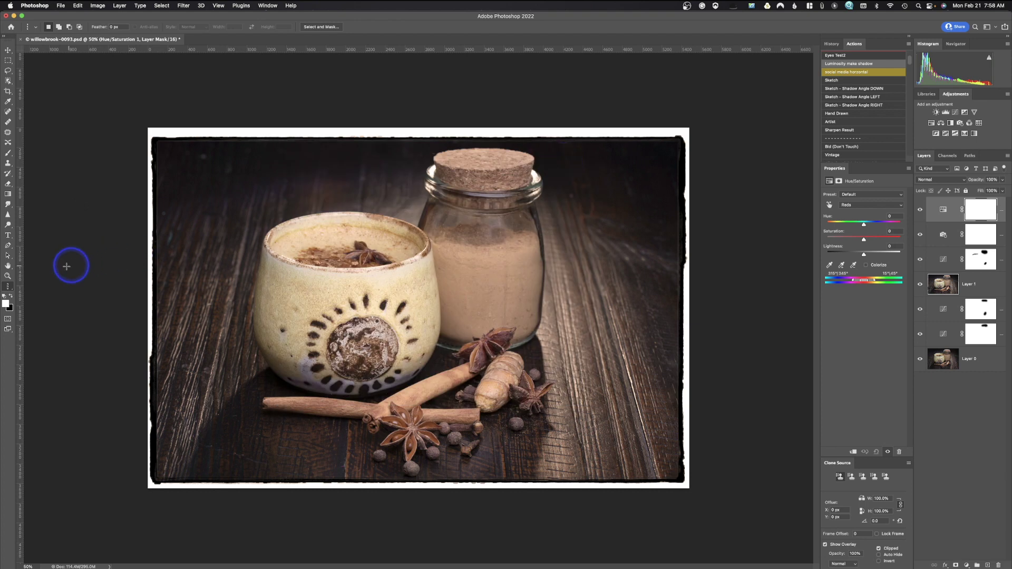
Select the Slice Select Tool from the extra tools, and switch to the Eyedropper Tool.
{"action": "left_click", "coordinate": [10, 289]}
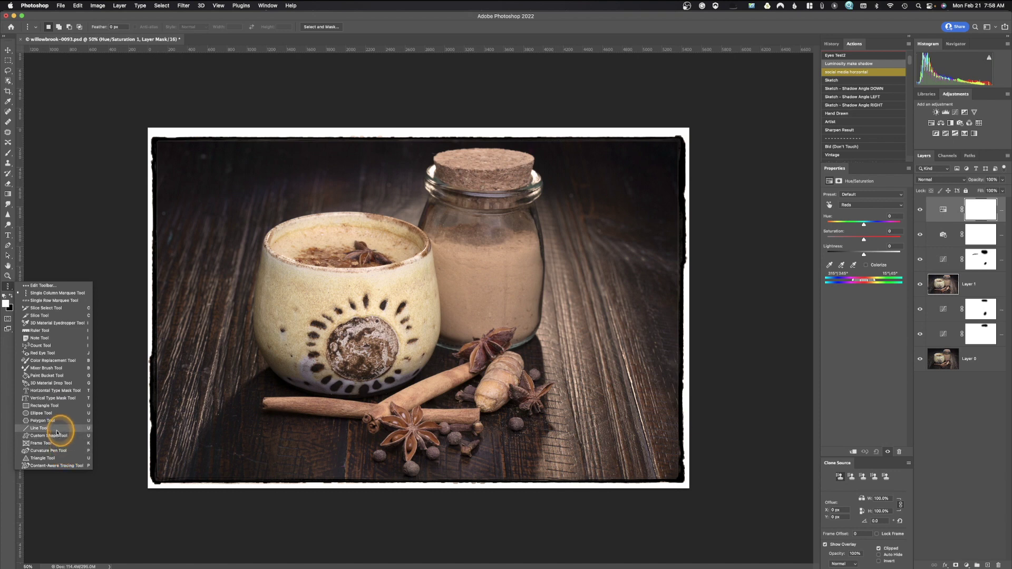
{"action": "left_click", "coordinate": [8, 286]}
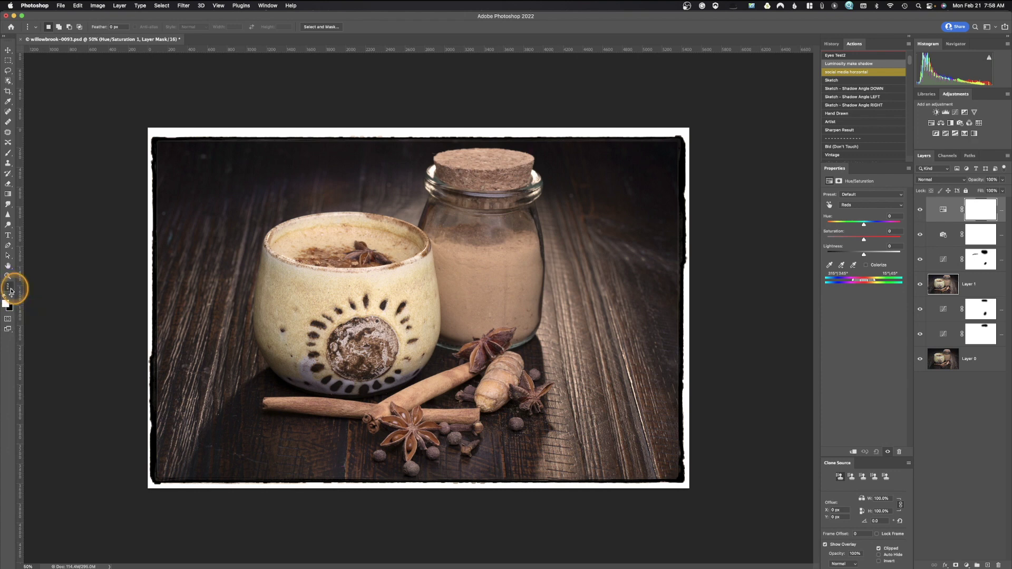
{"action": "left_click", "coordinate": [9, 289]}
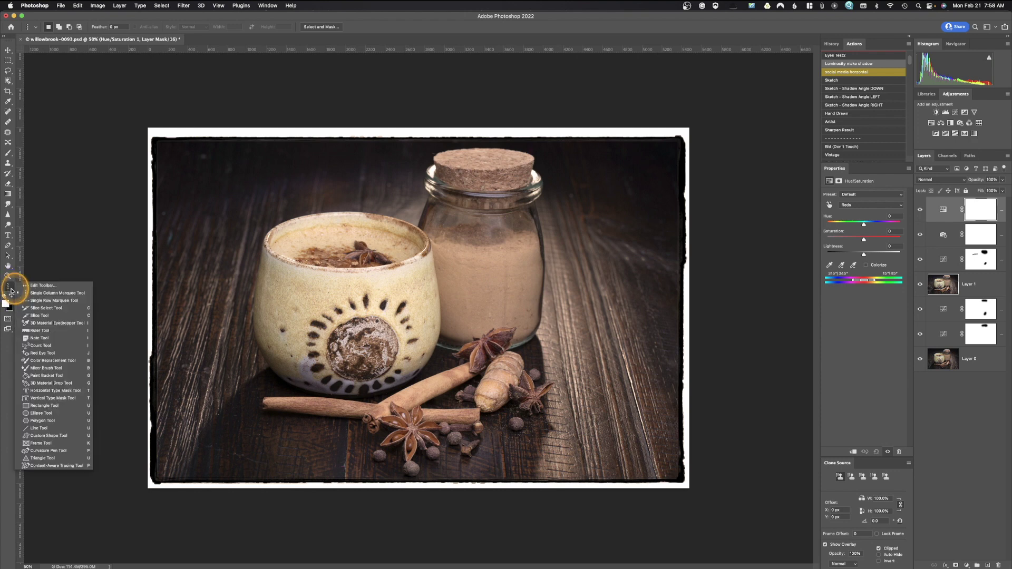
{"action": "left_click", "coordinate": [45, 308]}
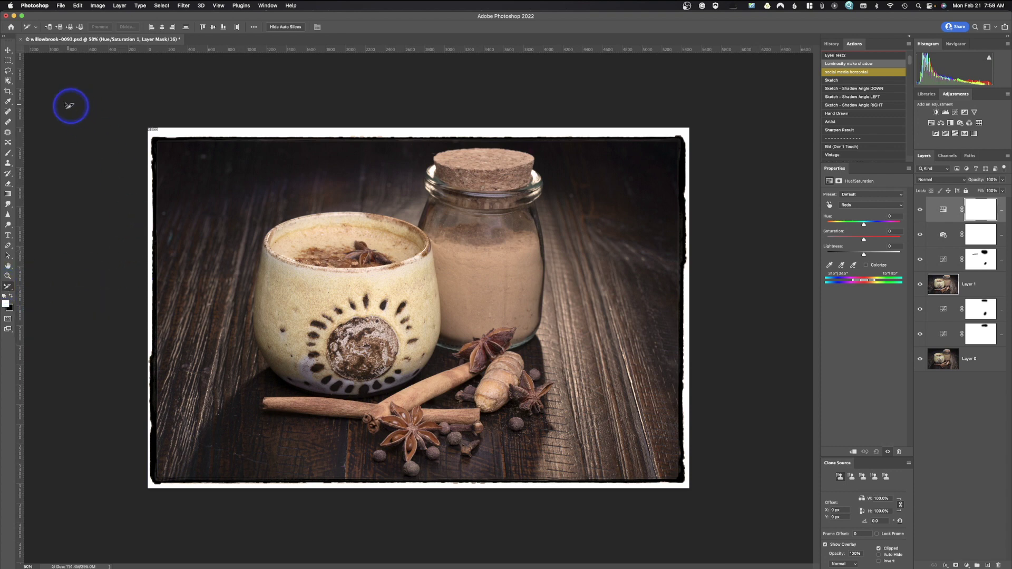
{"action": "left_click", "coordinate": [11, 105]}
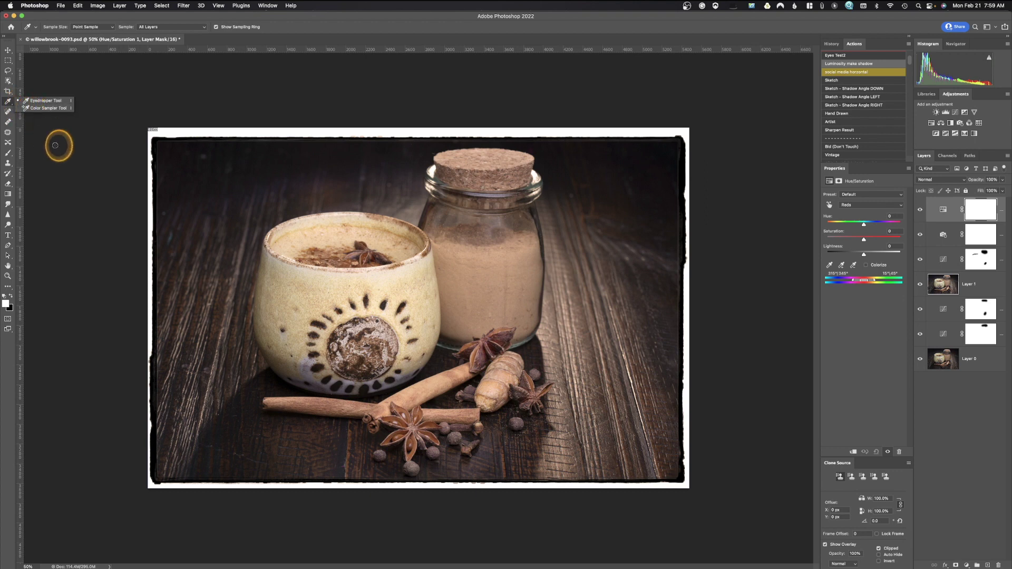
{"action": "left_click", "coordinate": [83, 53]}
Customize the toolbar by separating the Elliptical Marquee Tool into its own group below the Rectangular Marquee Tool.
{"action": "left_click", "coordinate": [78, 6]}
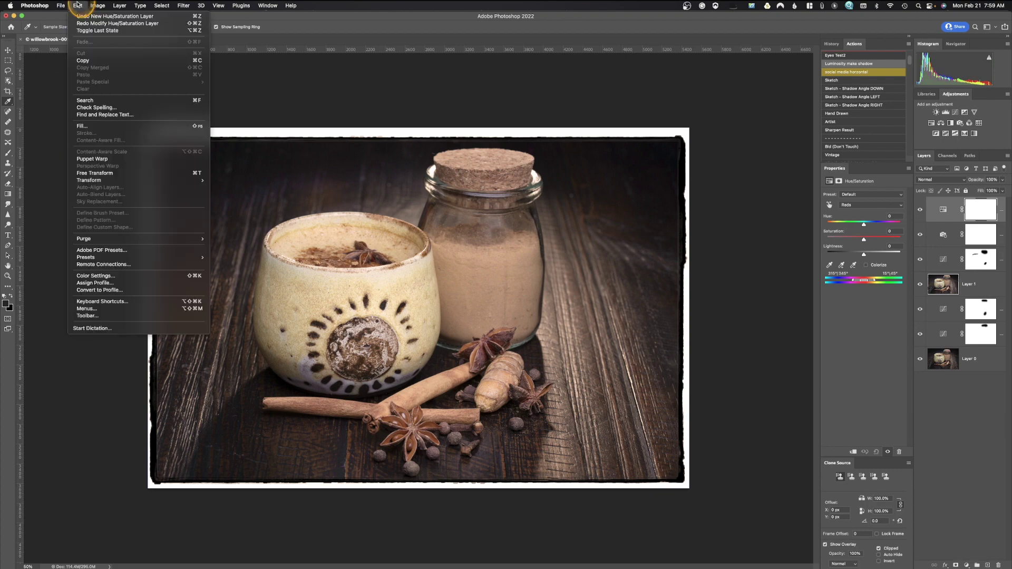
{"action": "left_click", "coordinate": [91, 317]}
{"action": "left_click_drag", "start_coordinate": [271, 283], "coordinate": [323, 236]}
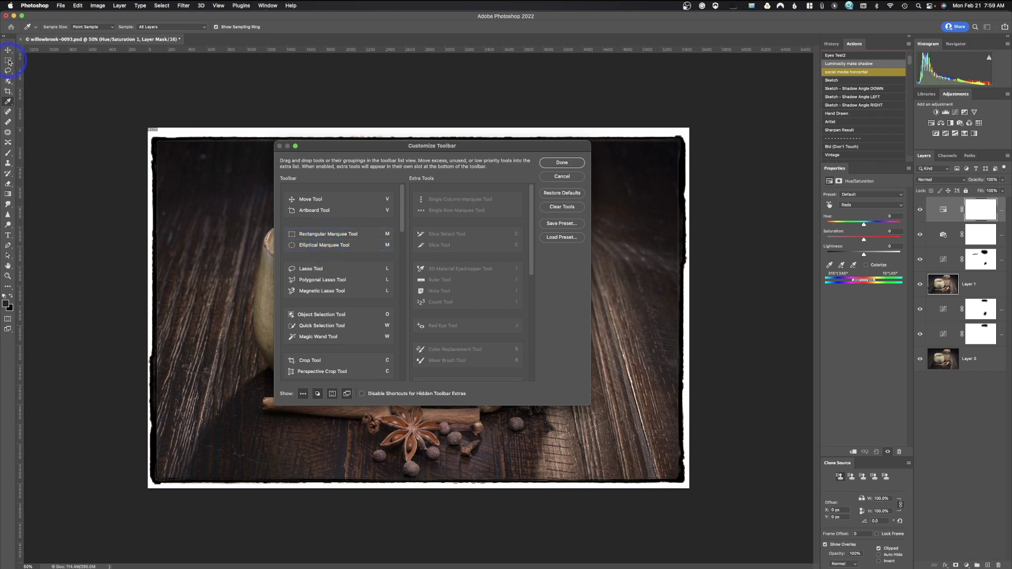
{"action": "mouse_move", "coordinate": [328, 230]}
{"action": "left_mouse_down"}
{"action": "mouse_move", "coordinate": [339, 238]}
{"action": "mouse_move", "coordinate": [317, 235]}
{"action": "mouse_move", "coordinate": [328, 247]}
{"action": "left_mouse_up"}
{"action": "left_click_drag", "start_coordinate": [325, 247], "coordinate": [322, 256]}
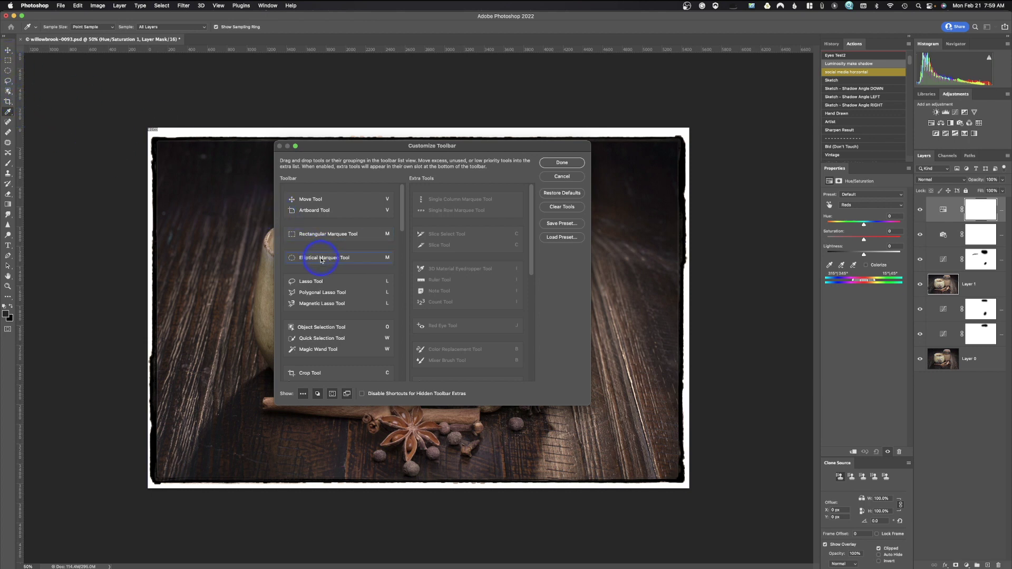
Return the Elliptical Marquee Tool to the Rectangular Marquee group, and look through the remaining toolbar groups.
{"action": "mouse_move", "coordinate": [323, 255]}
{"action": "left_mouse_down"}
{"action": "mouse_move", "coordinate": [323, 235]}
{"action": "mouse_move", "coordinate": [315, 243]}
{"action": "left_mouse_up"}
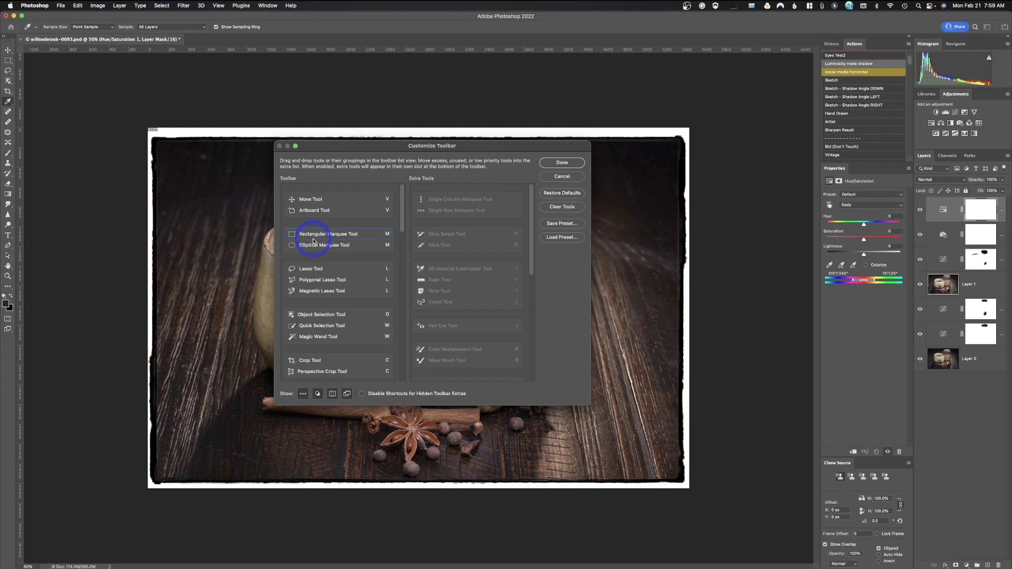
{"action": "left_click_drag", "start_coordinate": [314, 240], "coordinate": [374, 273]}
{"action": "scroll", "coordinate": [371, 277], "scroll_direction": "down", "scroll_amount": 3}
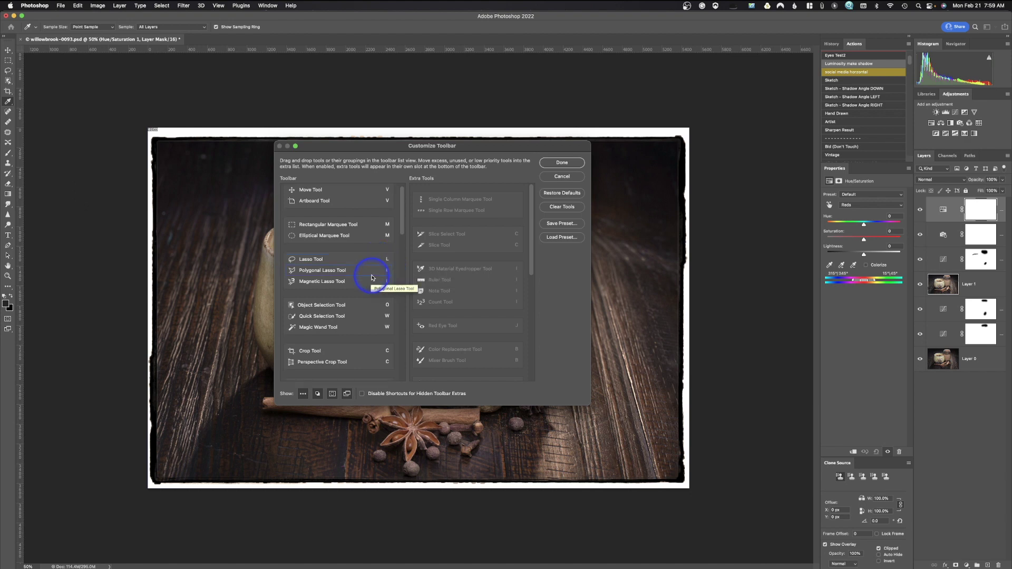
{"action": "scroll", "coordinate": [371, 278], "scroll_direction": "down", "scroll_amount": 7}
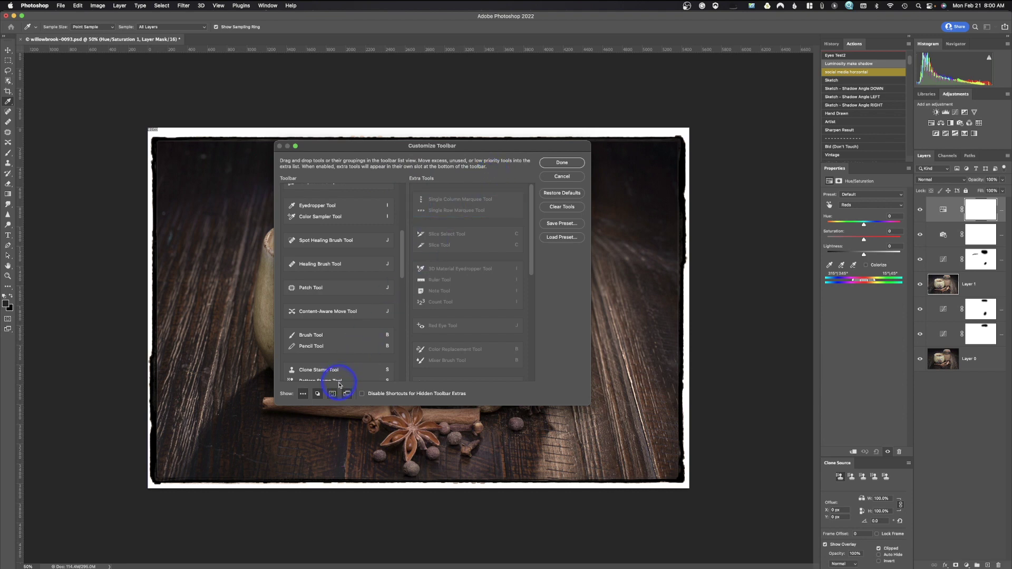
Switch the toolbar's foreground/background color, Quick Mask and screen mode controls off and back on, and accept the customization.
{"action": "left_click", "coordinate": [318, 396]}
{"action": "left_click", "coordinate": [318, 395]}
{"action": "left_click", "coordinate": [318, 395]}
{"action": "left_click", "coordinate": [318, 395]}
{"action": "left_click", "coordinate": [333, 395]}
{"action": "left_click", "coordinate": [333, 395]}
{"action": "left_click", "coordinate": [345, 395]}
{"action": "left_click", "coordinate": [345, 395]}
{"action": "left_click", "coordinate": [560, 162]}
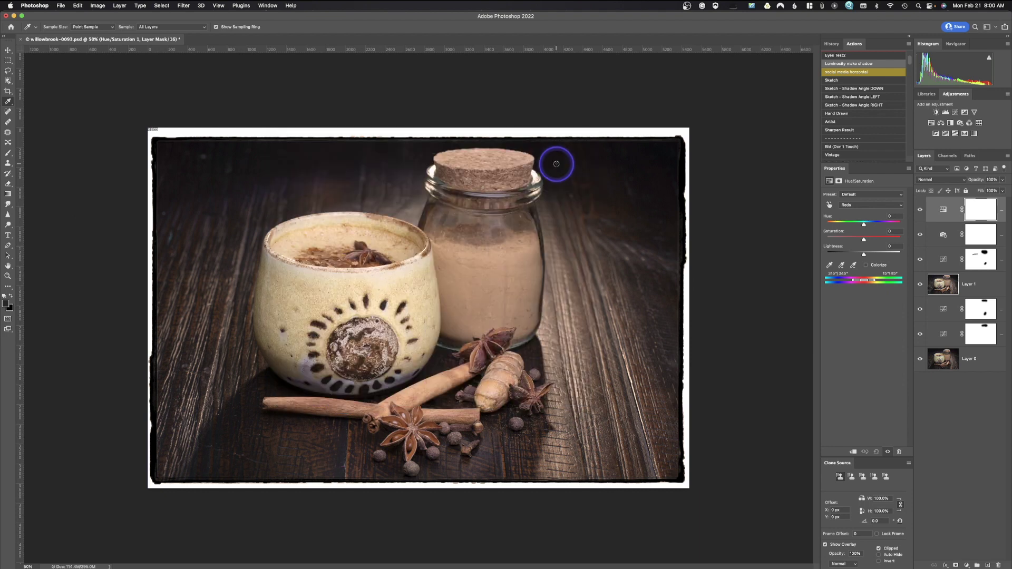
Cycle through the full screen modes and return to the standard screen mode.
{"action": "key", "text": "f"}
{"action": "key", "text": "f"}
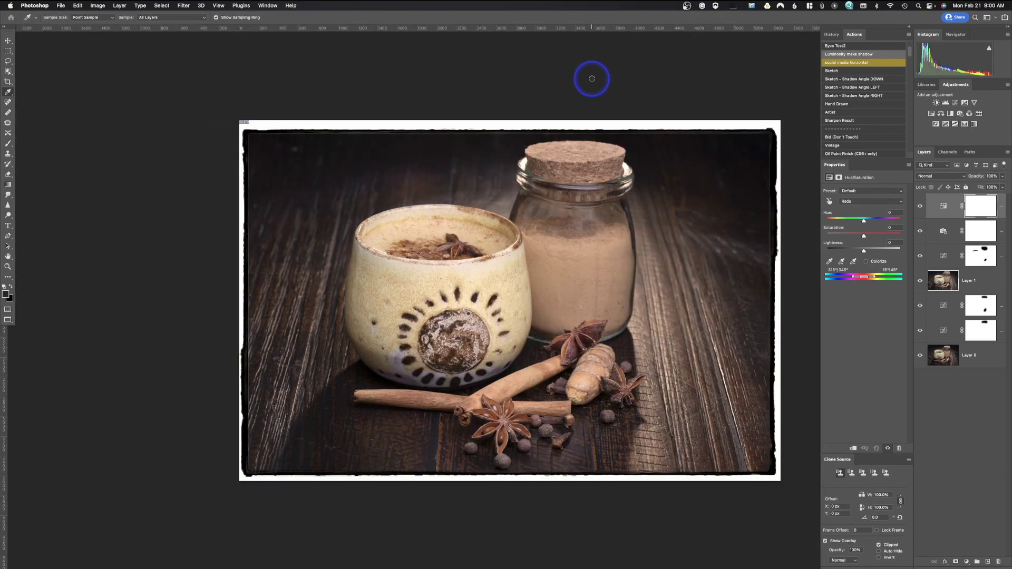
{"action": "key", "text": "f"}
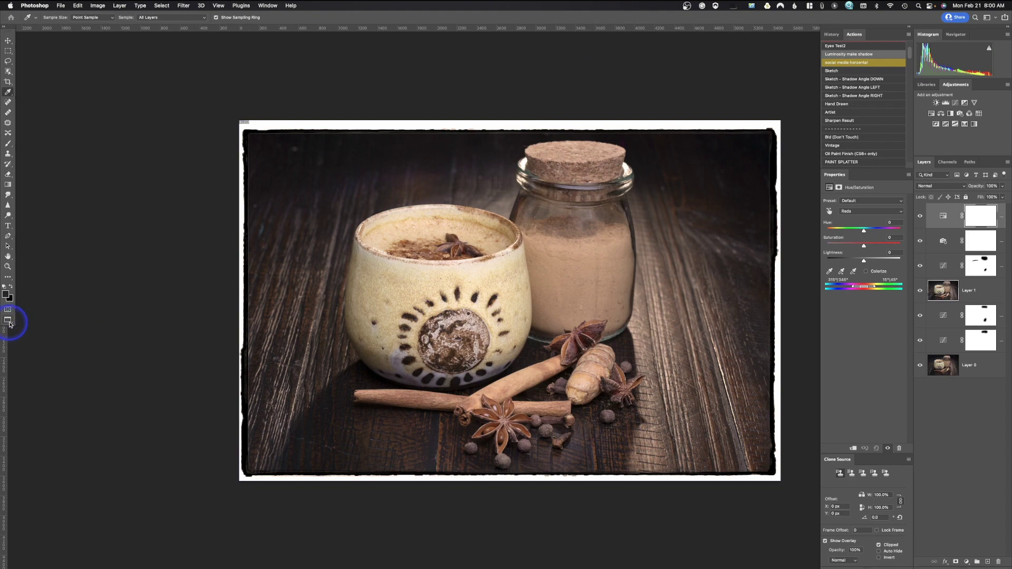
{"action": "left_click_drag", "start_coordinate": [9, 323], "coordinate": [30, 320]}
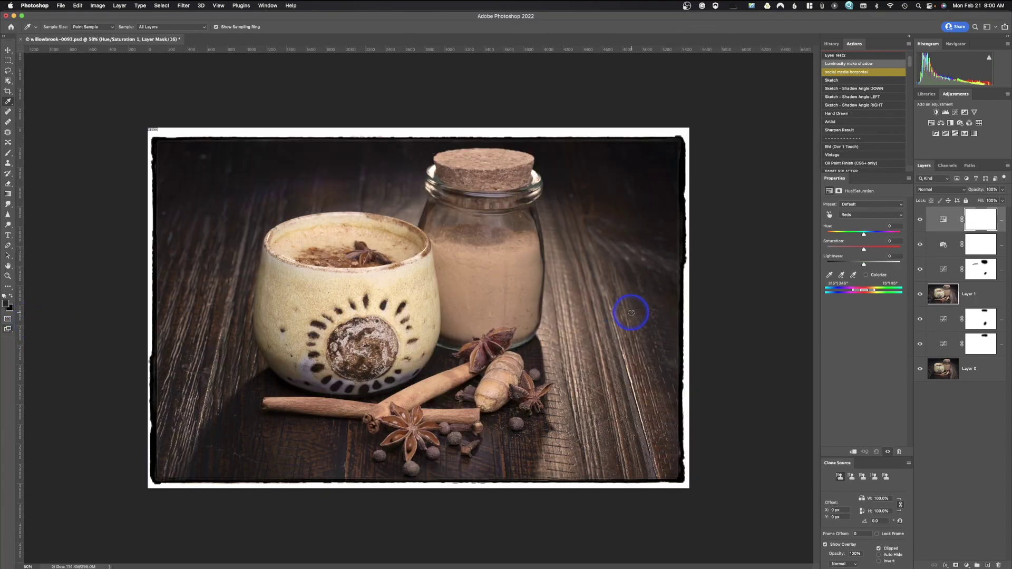
Reopen the toolbar customization to view its preset options, and close it.
{"action": "left_click", "coordinate": [80, 5]}
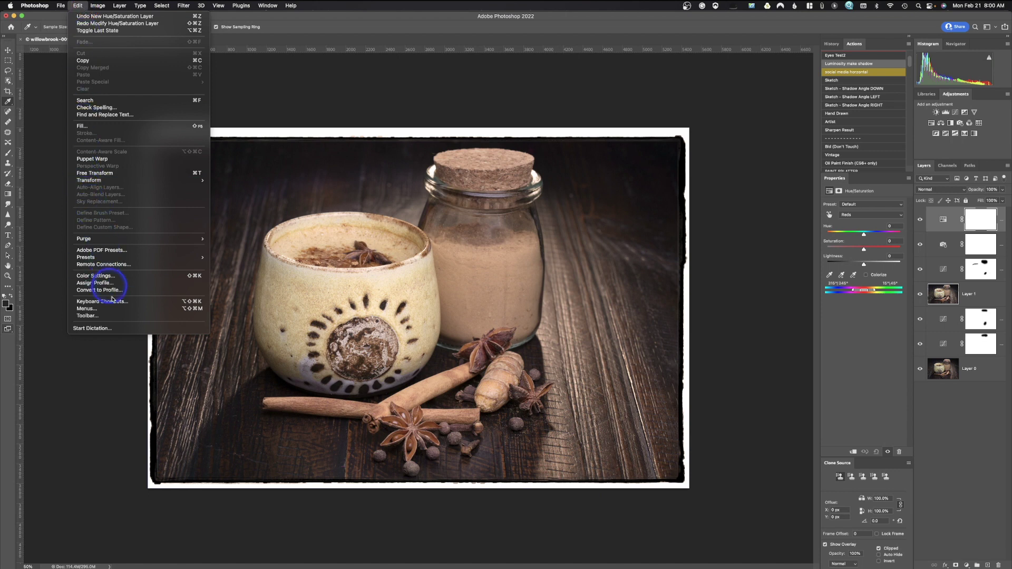
{"action": "left_click", "coordinate": [111, 315]}
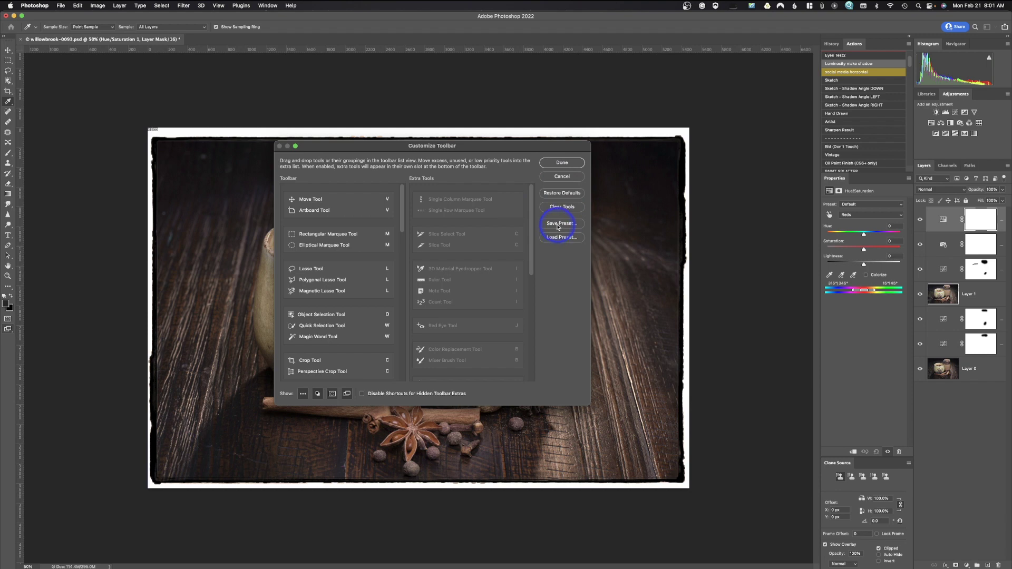
{"action": "left_click", "coordinate": [560, 163]}
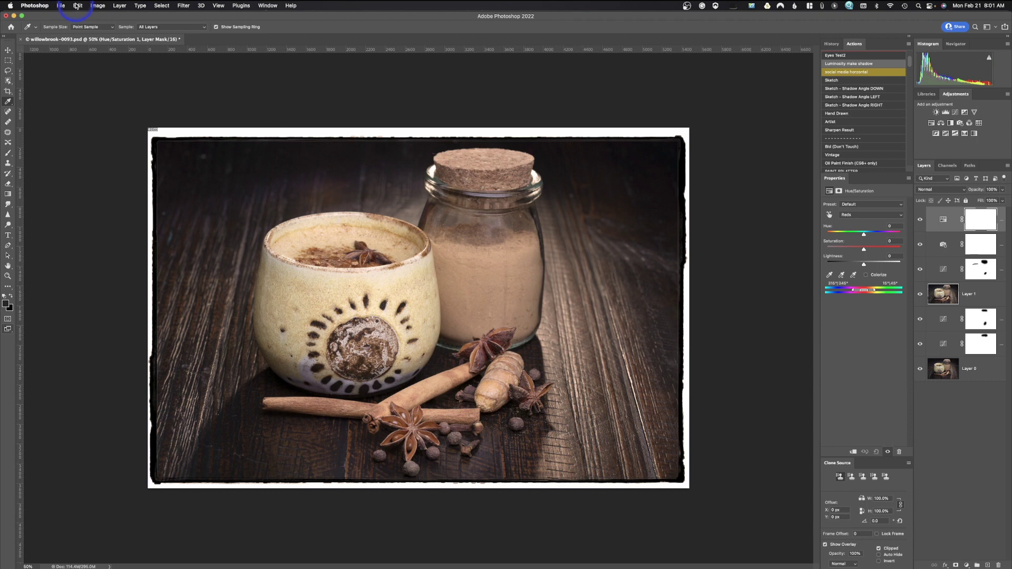
Open the keyboard shortcut settings, view the shortcut categories, and expand the File commands under Application Menus.
{"action": "left_click", "coordinate": [77, 5]}
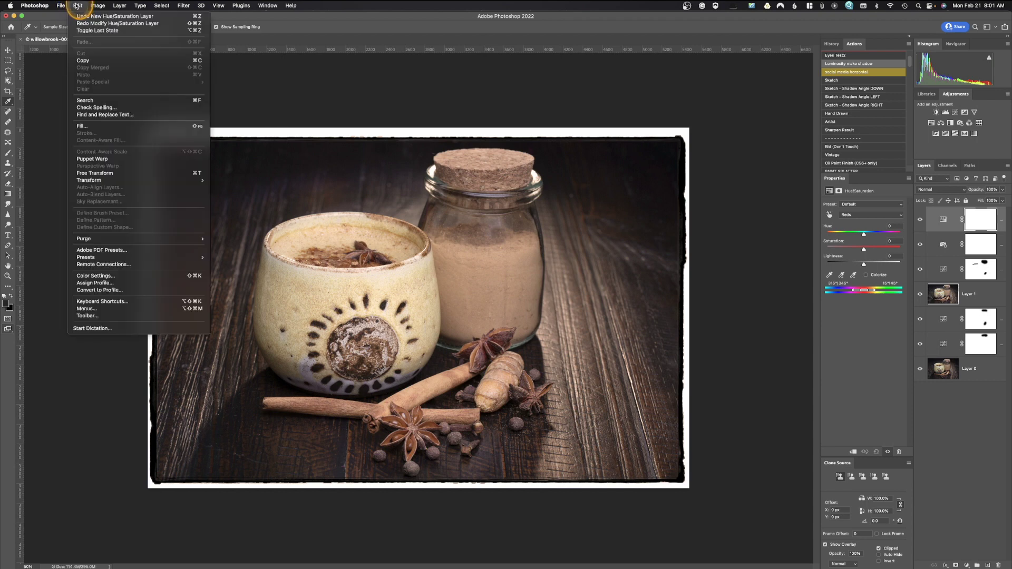
{"action": "left_click", "coordinate": [119, 303]}
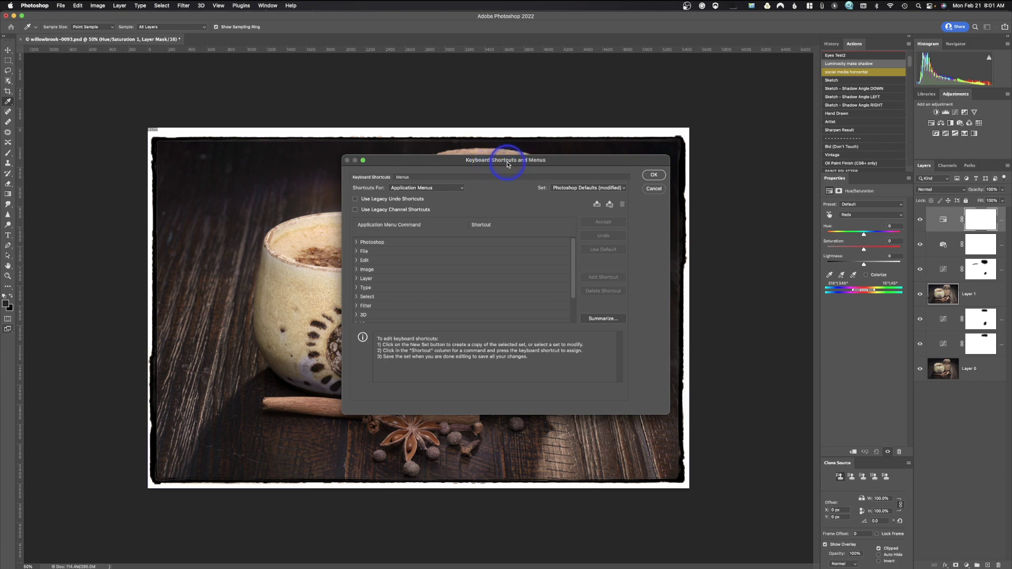
{"action": "left_click", "coordinate": [448, 190]}
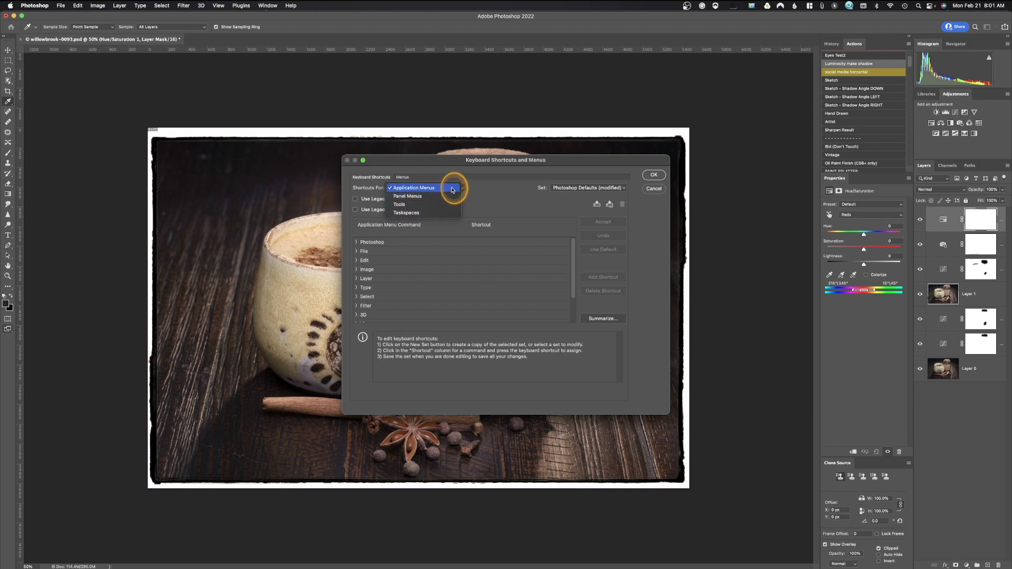
{"action": "left_click", "coordinate": [501, 182]}
{"action": "left_click", "coordinate": [357, 251]}
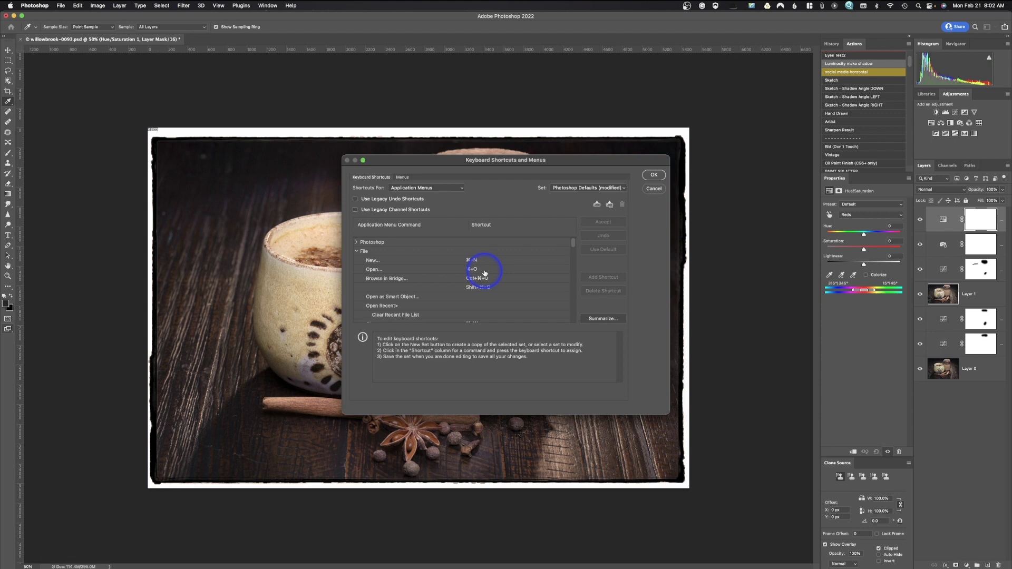
Open the shortcut of the File > Open command for editing, check the Shortcuts For categories, and close the shortcut settings without saving.
{"action": "left_click", "coordinate": [507, 242]}
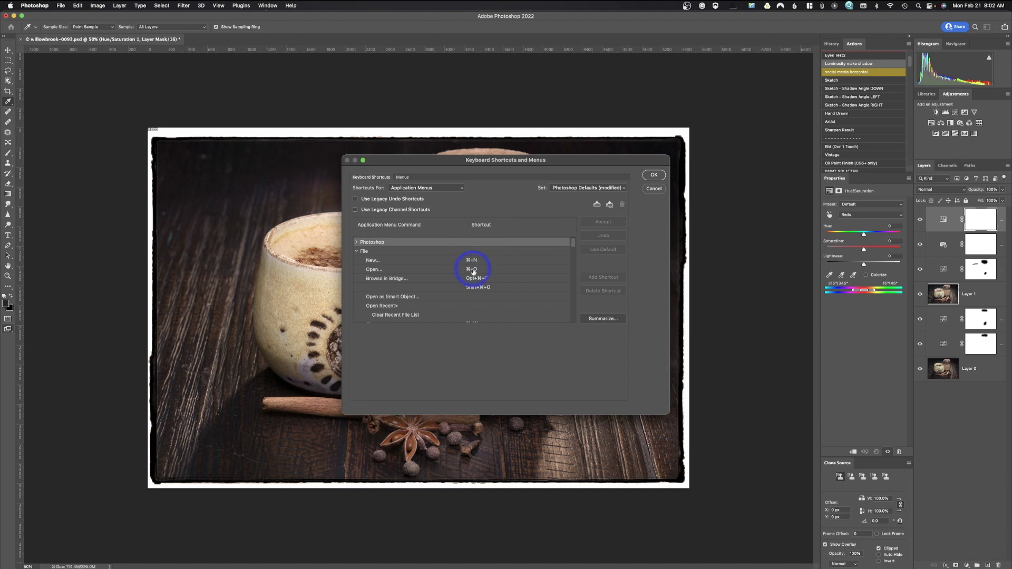
{"action": "left_click", "coordinate": [473, 270]}
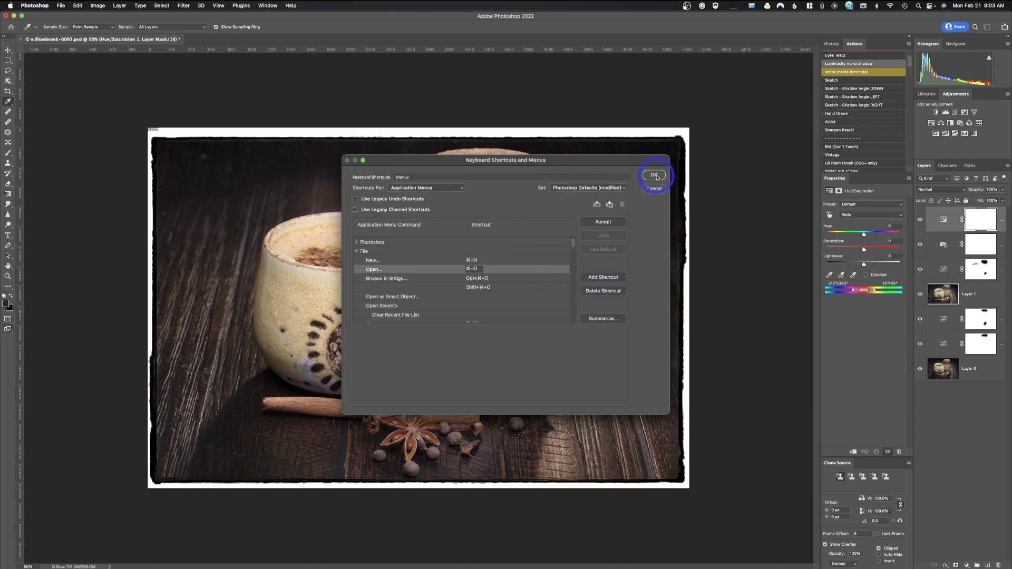
{"action": "left_click", "coordinate": [428, 188]}
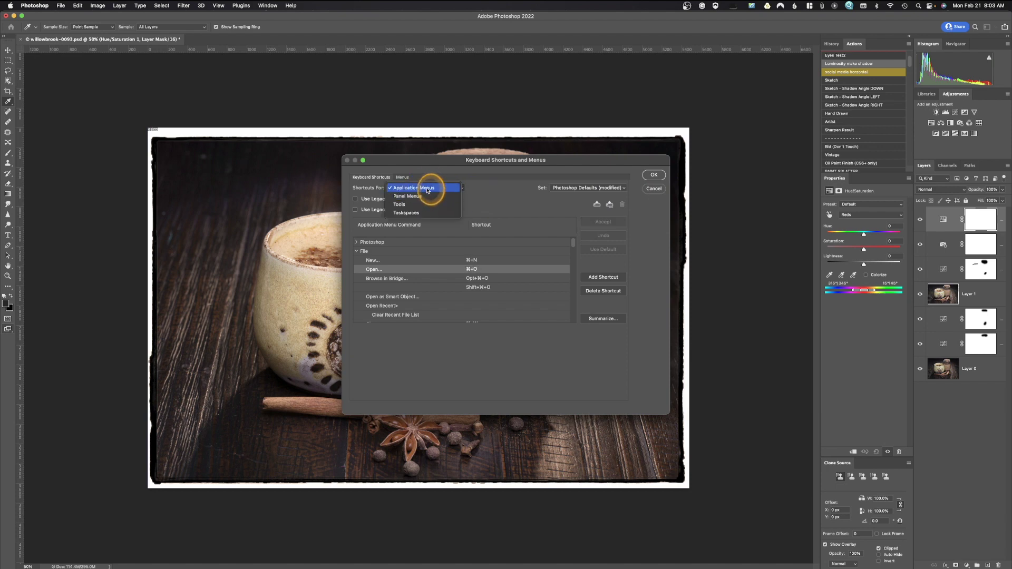
{"action": "left_click", "coordinate": [428, 189]}
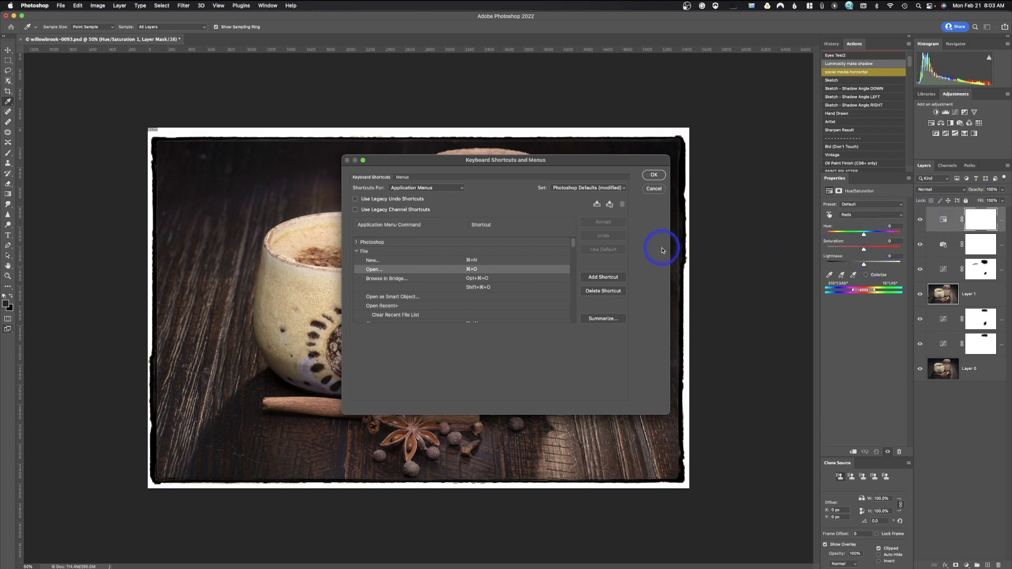
{"action": "left_click", "coordinate": [654, 189]}
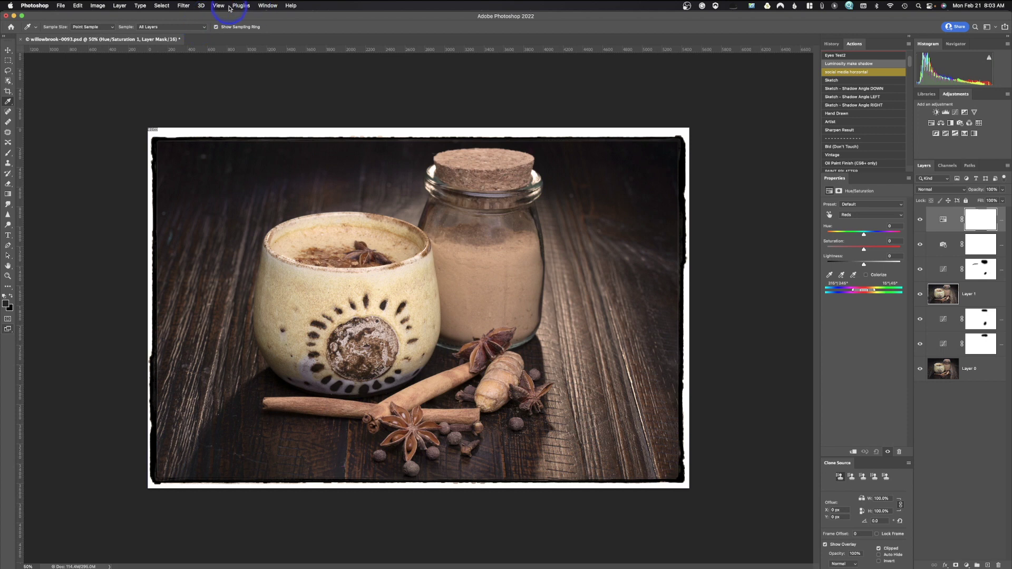
Examine the shortcuts assigned to the Window panels and to the image adjustments such as Levels and Curves.
{"action": "left_click", "coordinate": [268, 6]}
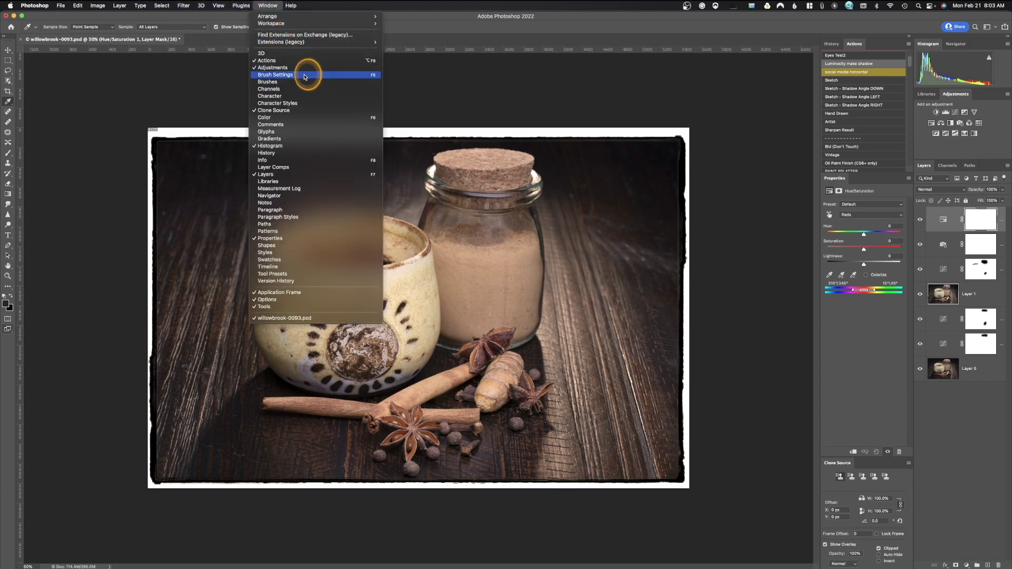
{"action": "left_click", "coordinate": [99, 6]}
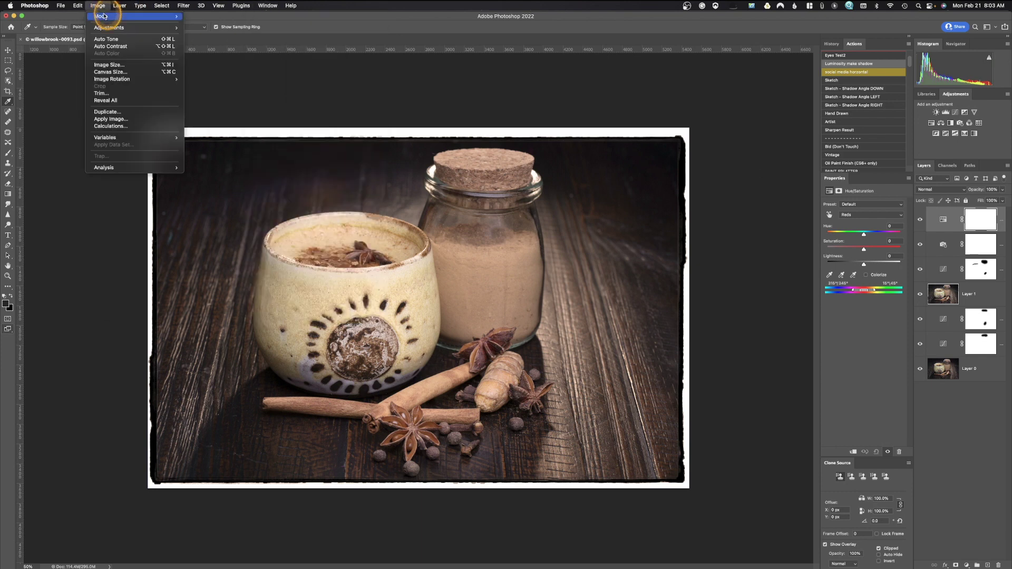
{"action": "mouse_move", "coordinate": [104, 16]}
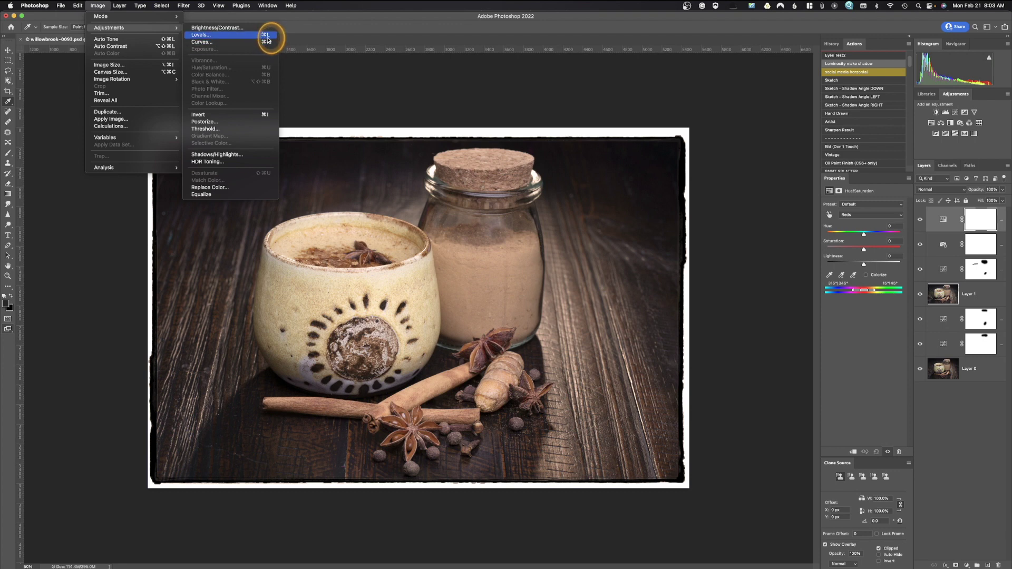
{"action": "left_click", "coordinate": [305, 28]}
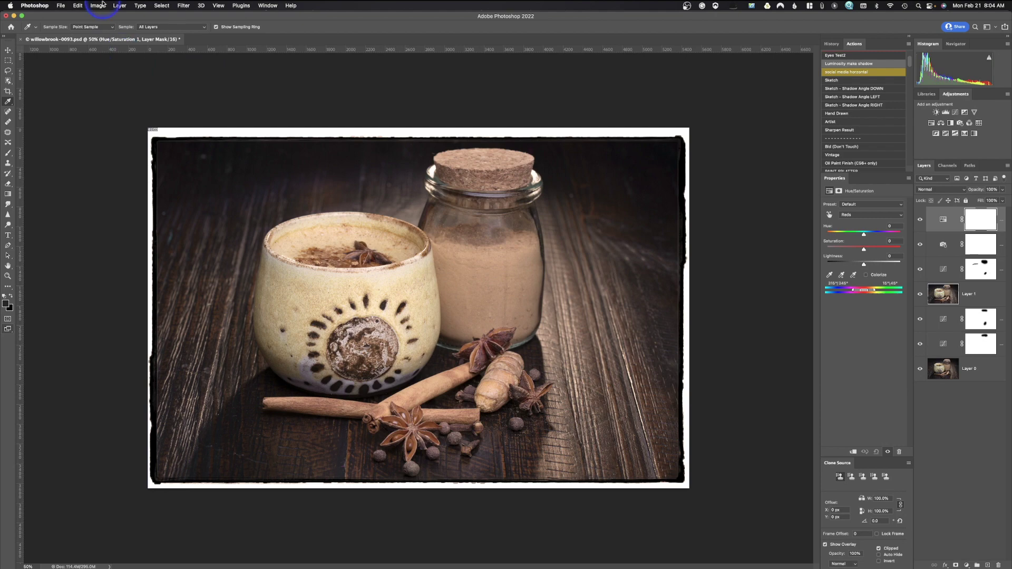
Review the RGB policy options in the Color Settings, select Convert to Working RGB, and accept the settings.
{"action": "left_click", "coordinate": [78, 6]}
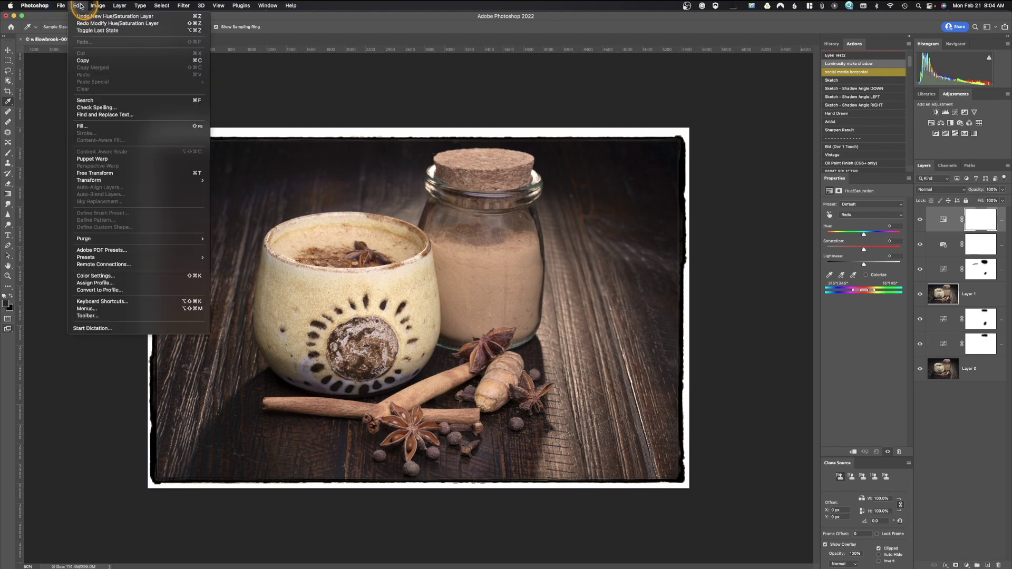
{"action": "left_click", "coordinate": [112, 275]}
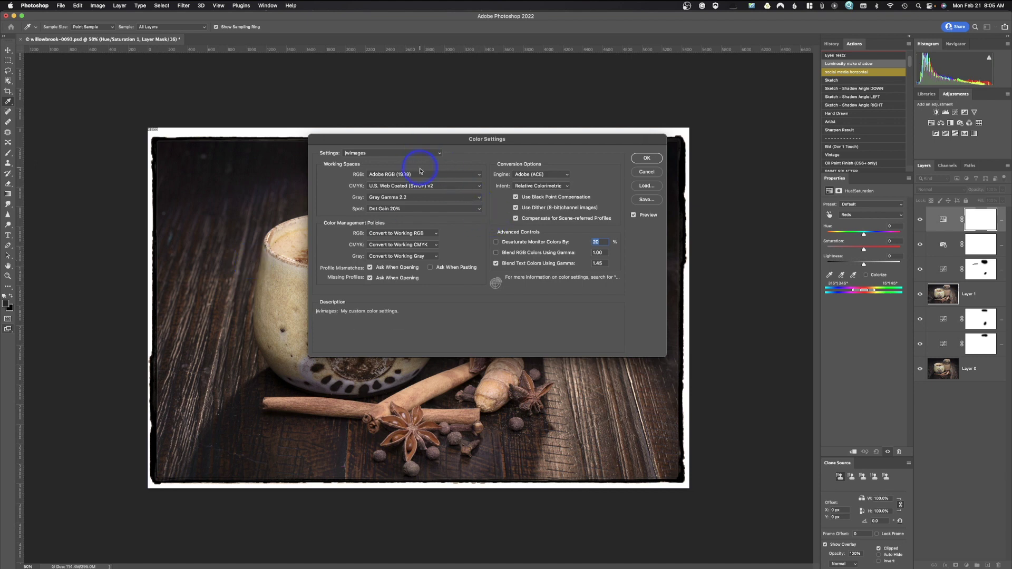
{"action": "left_click", "coordinate": [399, 236]}
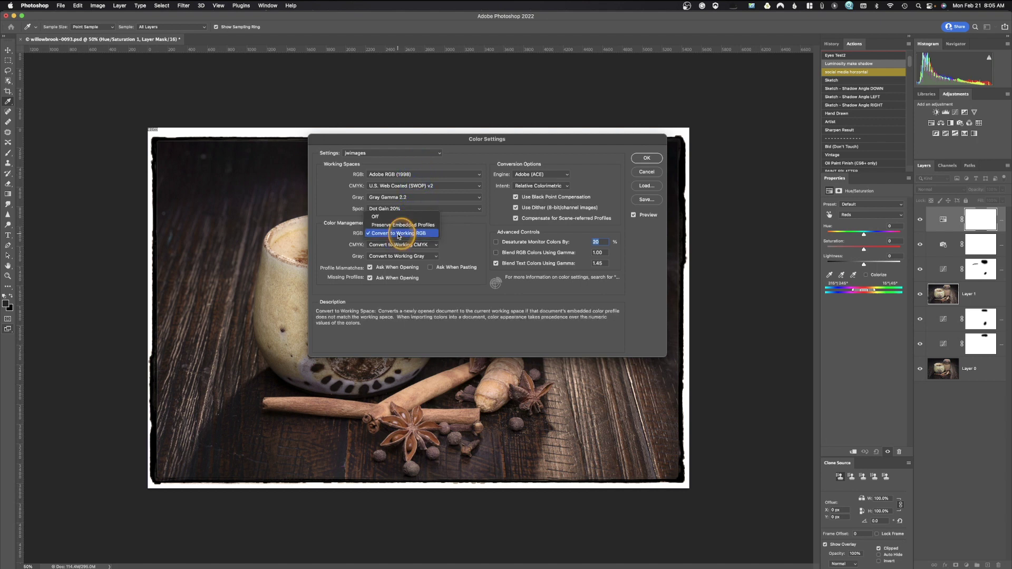
{"action": "left_click", "coordinate": [399, 236]}
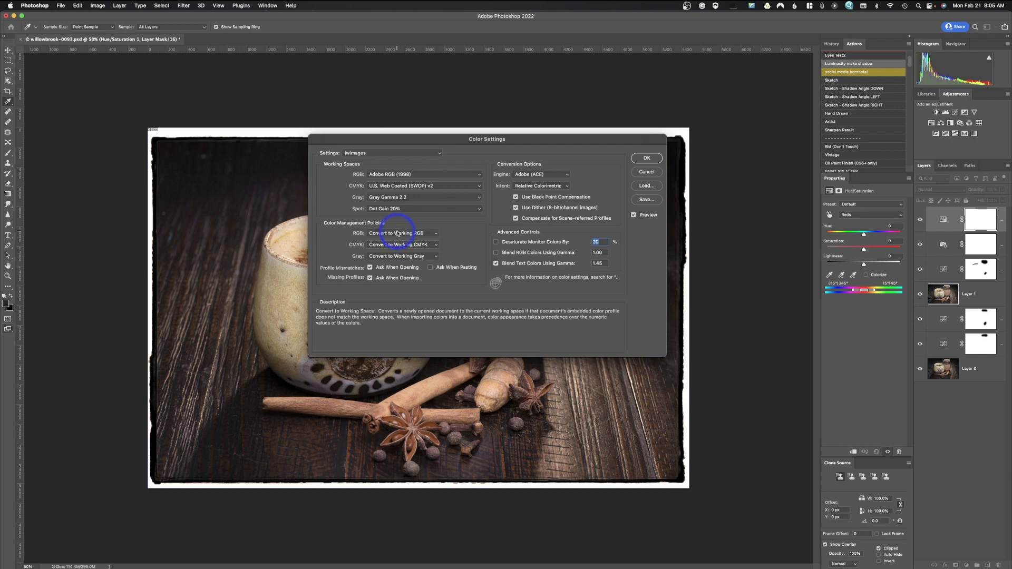
{"action": "left_click", "coordinate": [397, 234]}
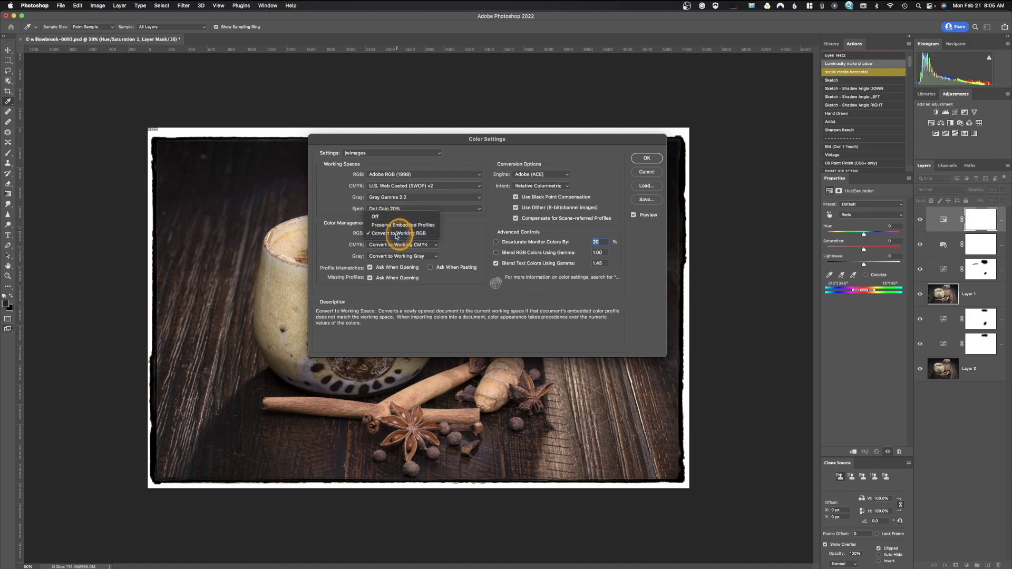
{"action": "left_click", "coordinate": [397, 233]}
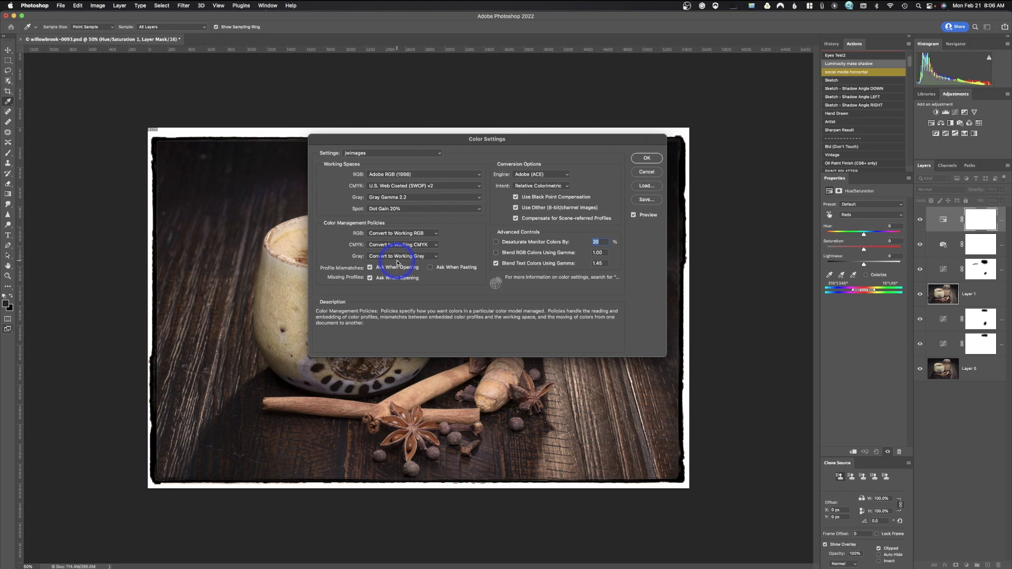
{"action": "left_click", "coordinate": [651, 158]}
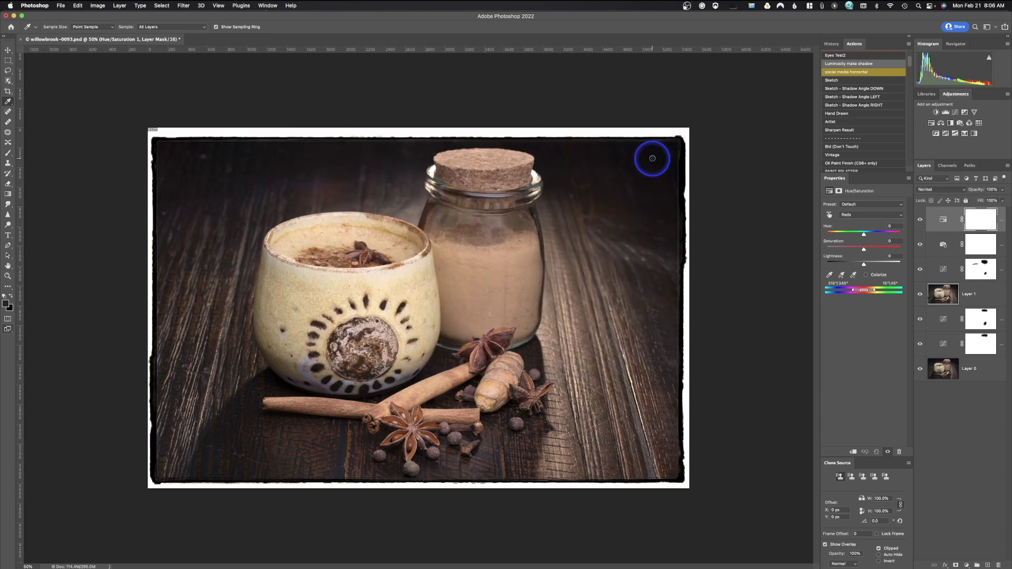